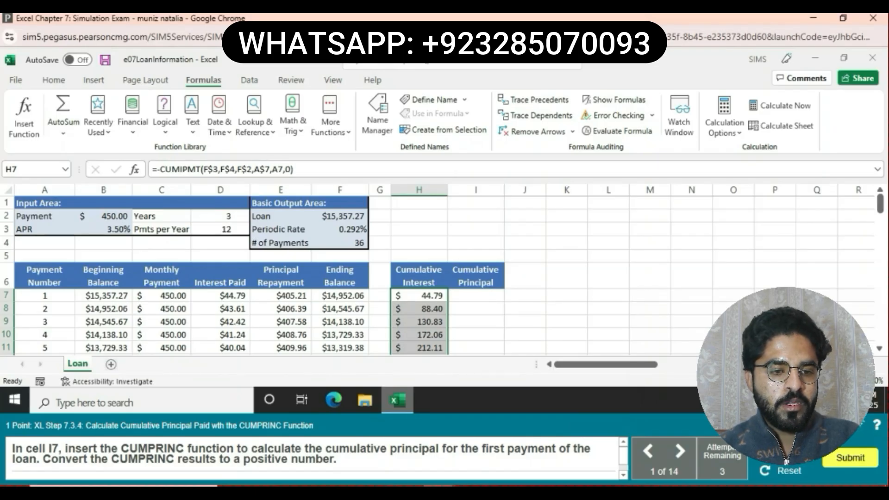
- Start the negated formula =-CUMPRINC( in cell I7
left_click(475, 296)
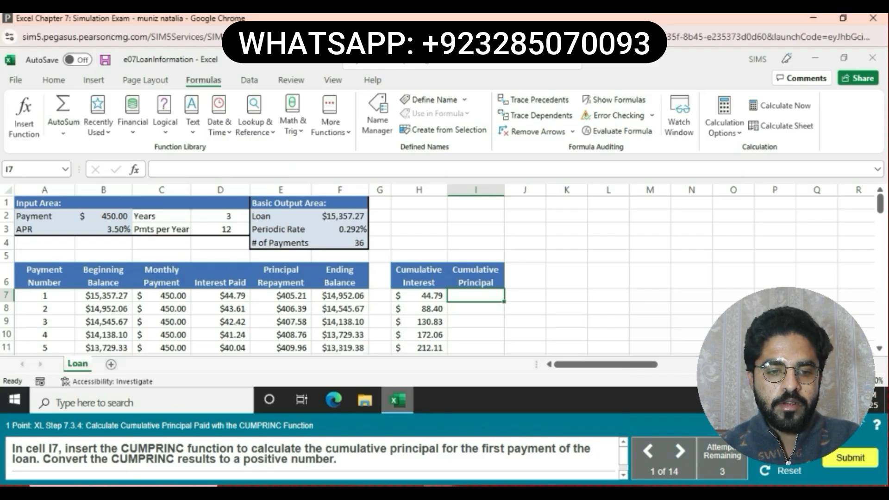
type("=")
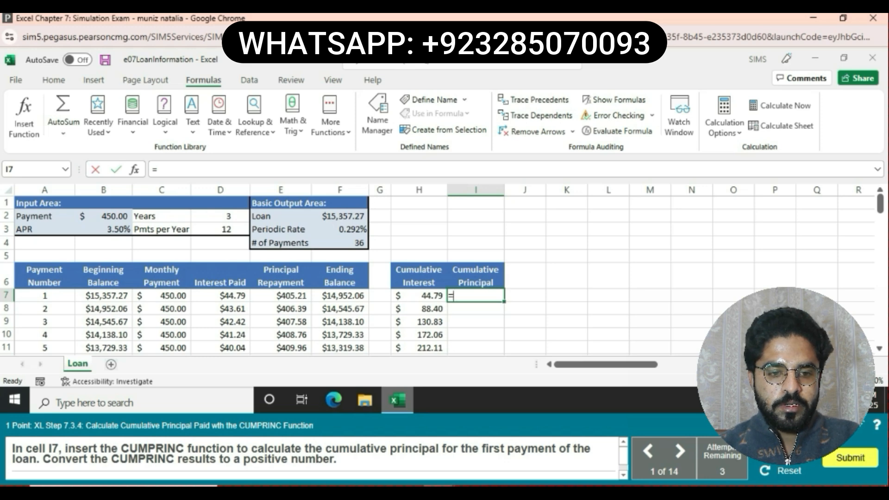
type("-")
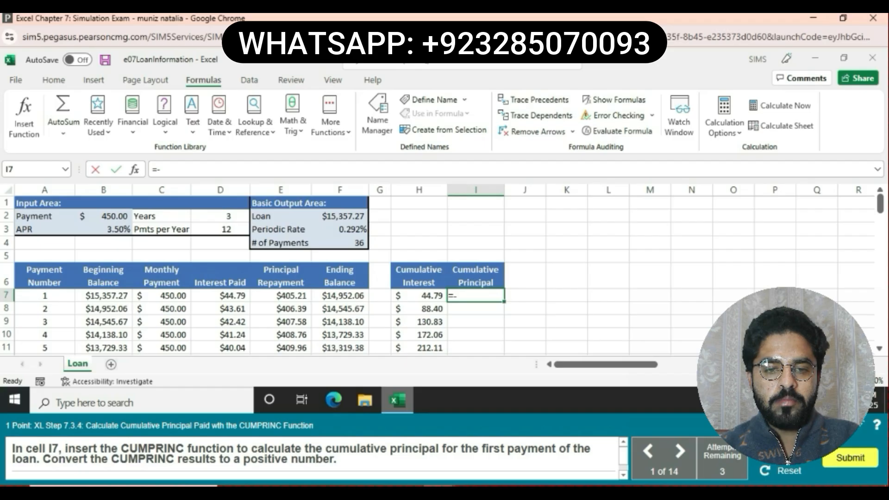
type("C")
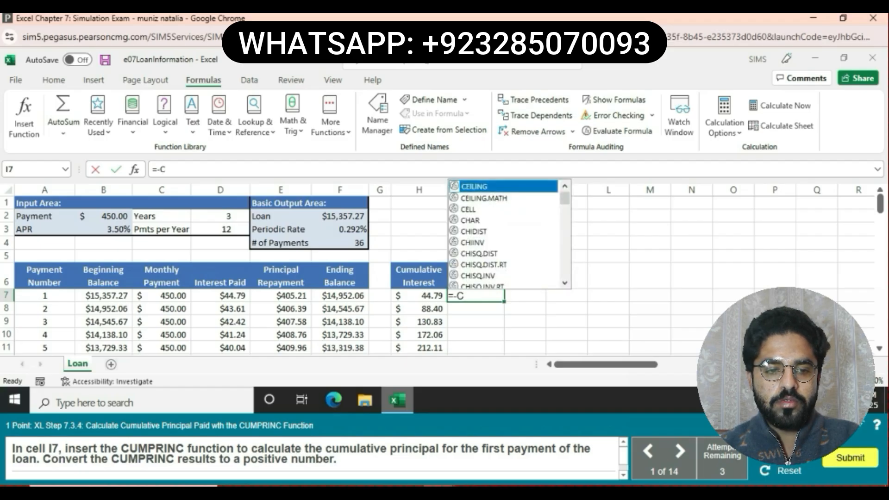
type("U")
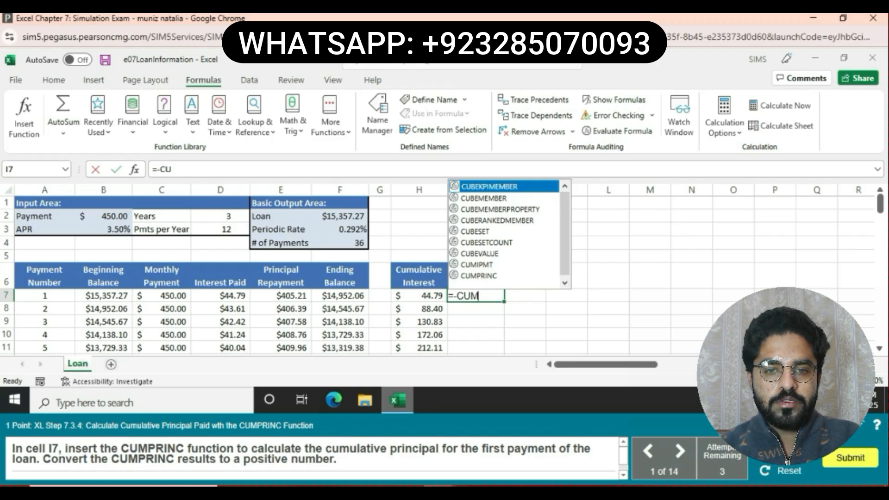
type("MP")
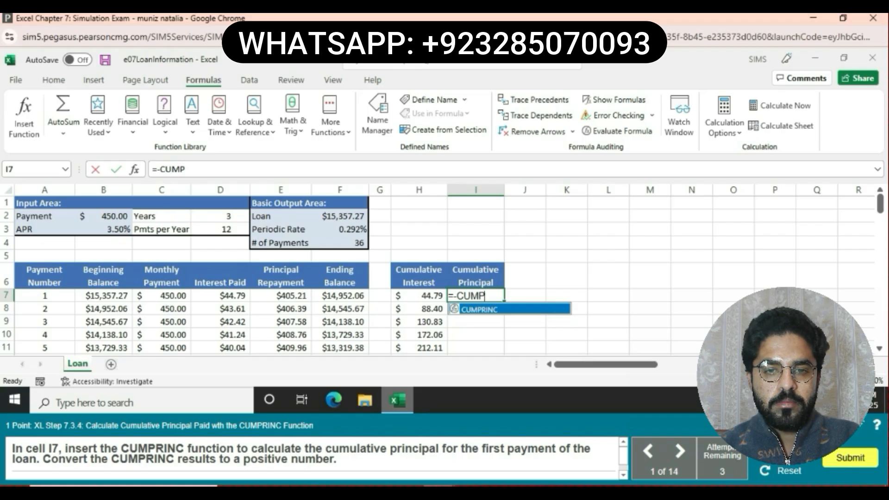
type("R")
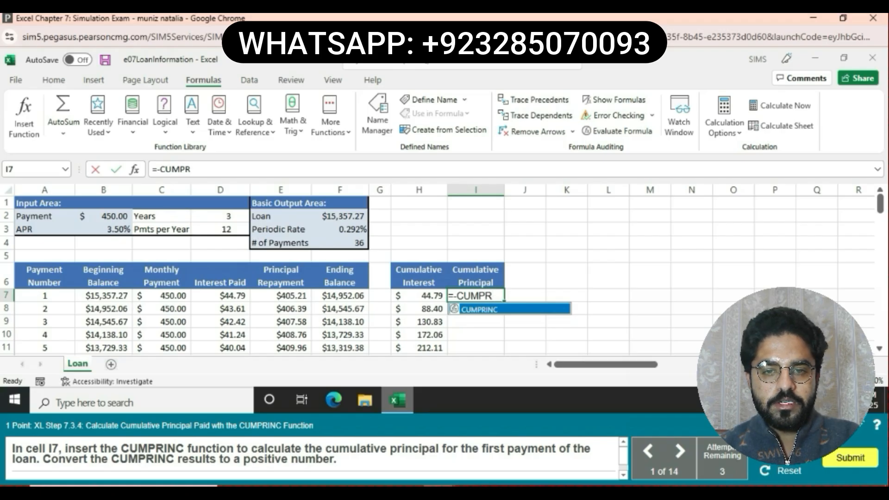
type("I")
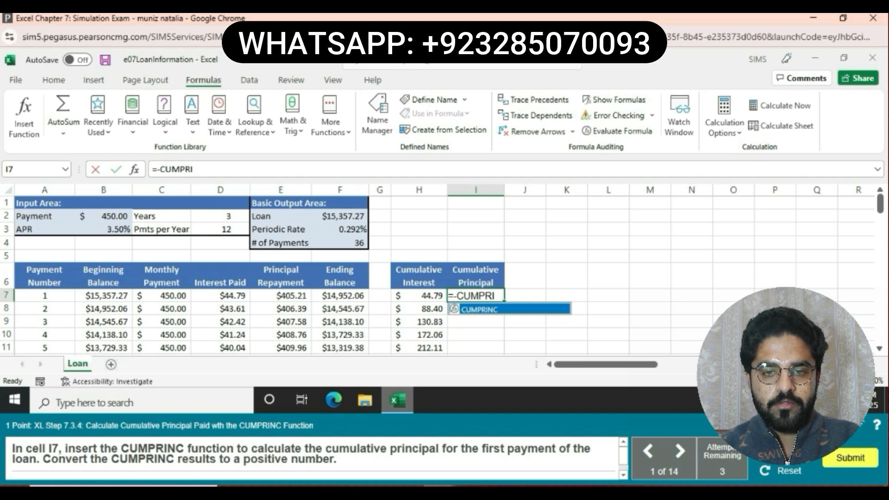
type("NC")
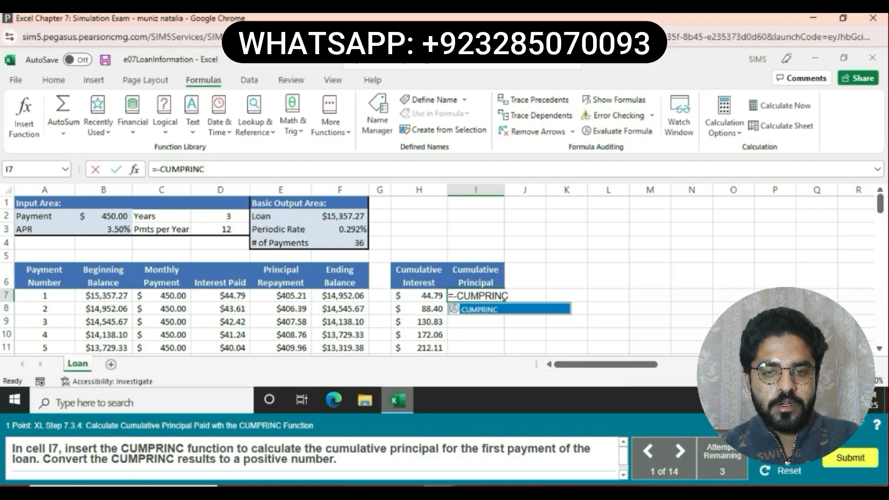
type("(")
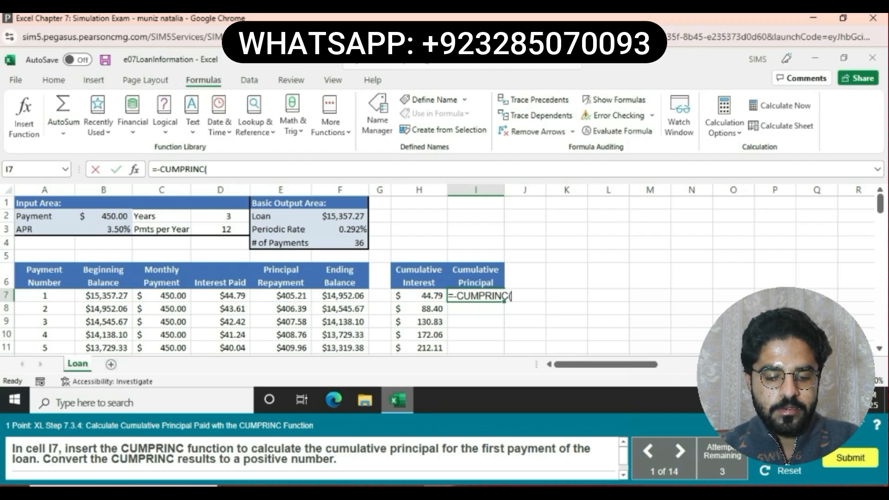
- Complete I7 as =-CUMPRINC(F$3,F$4,F$2,A$7,A7,0), returning $405.21 for payment 1
type("F")
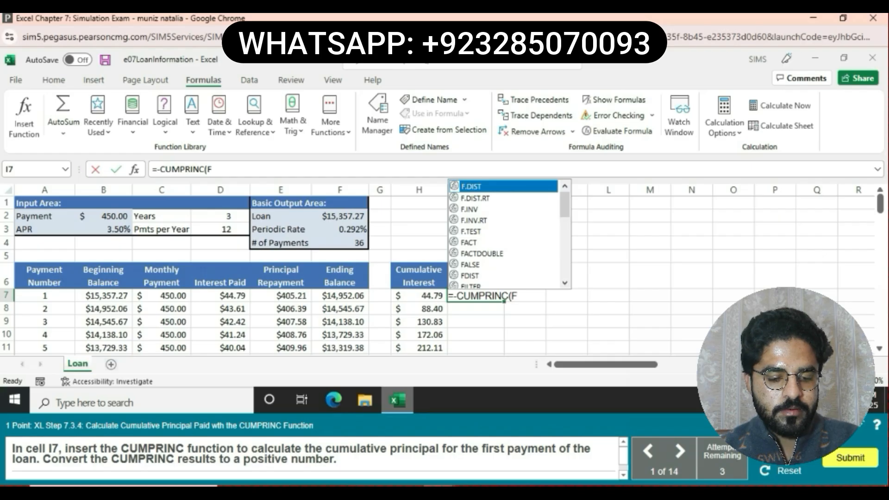
type("$3")
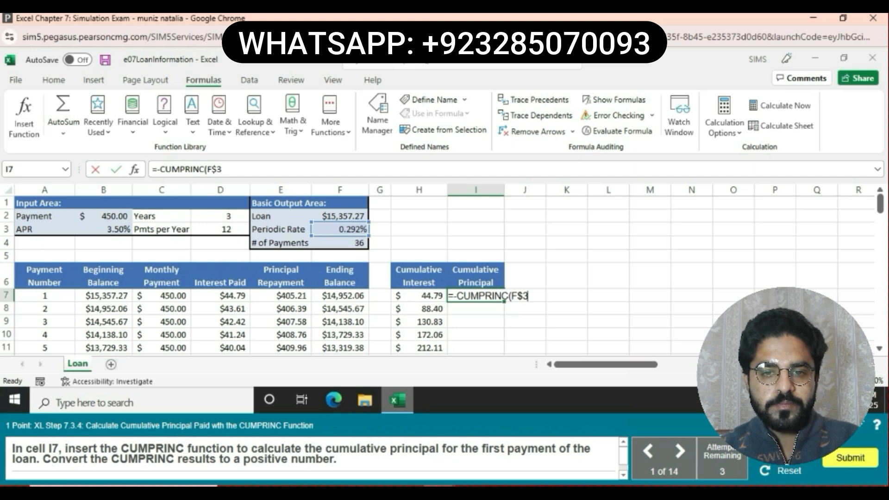
type(",F#")
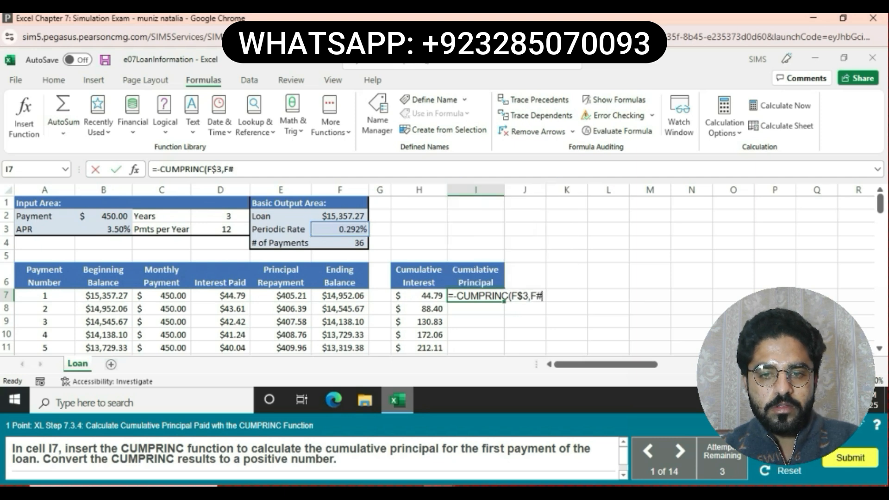
key("BackSpace")
type("$4")
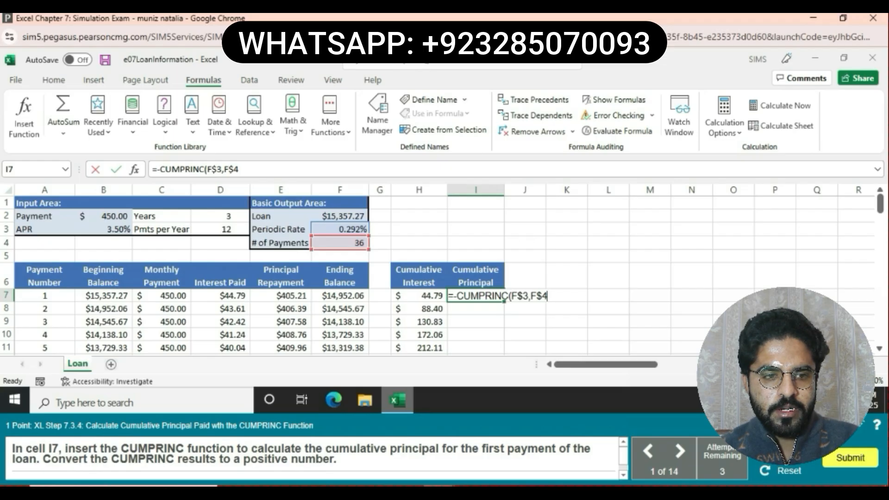
type(",F")
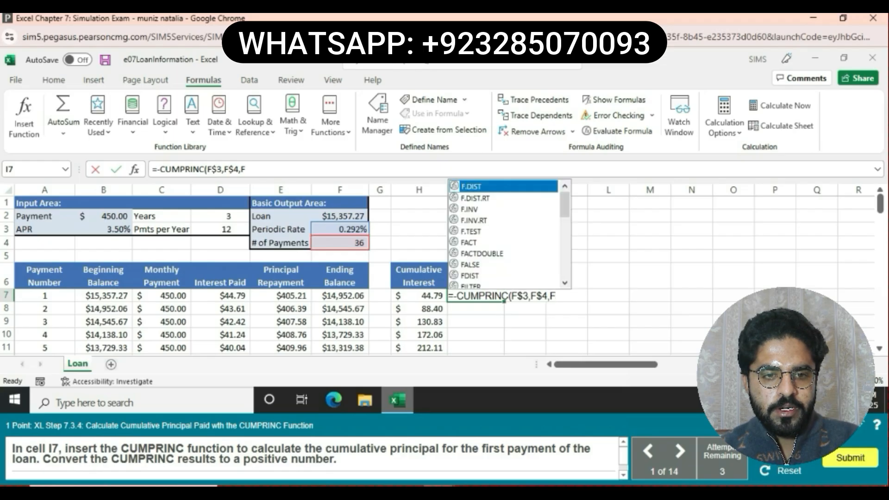
type("$2")
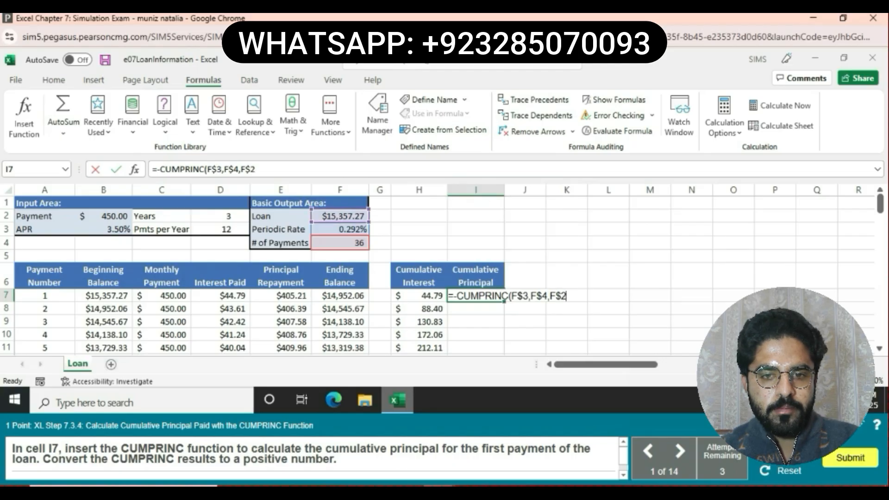
type(",")
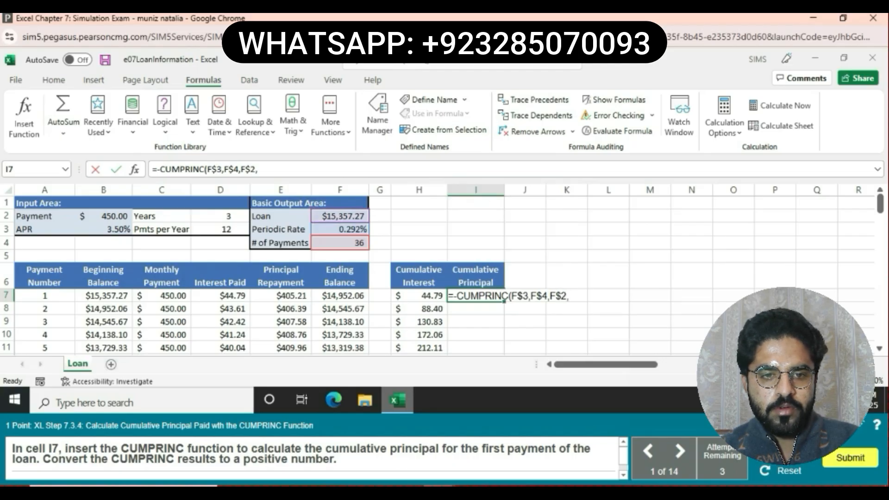
type("A$7")
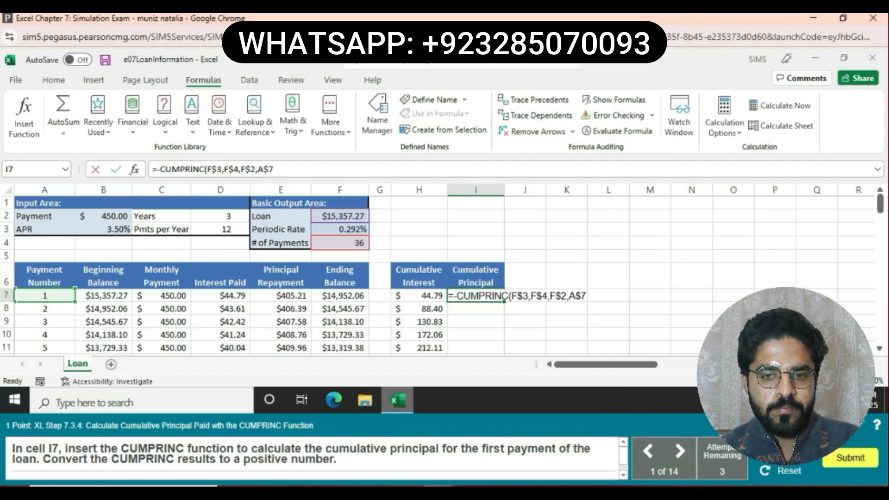
type(",A7")
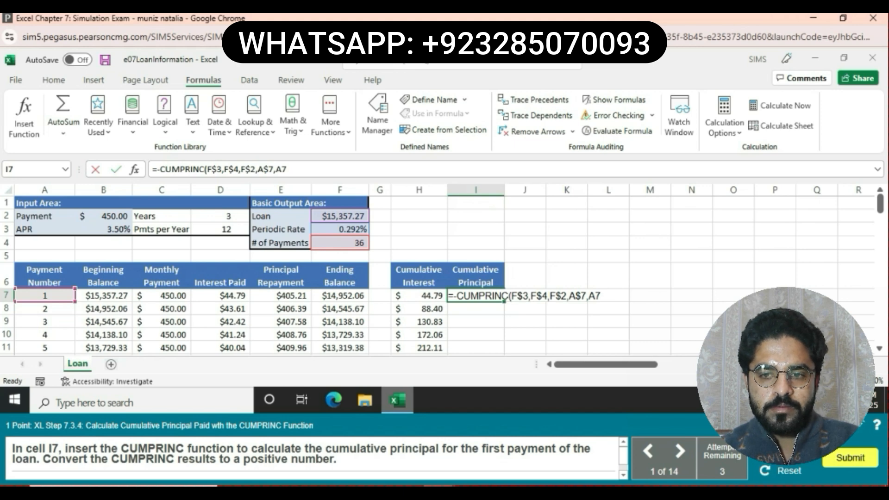
type(",")
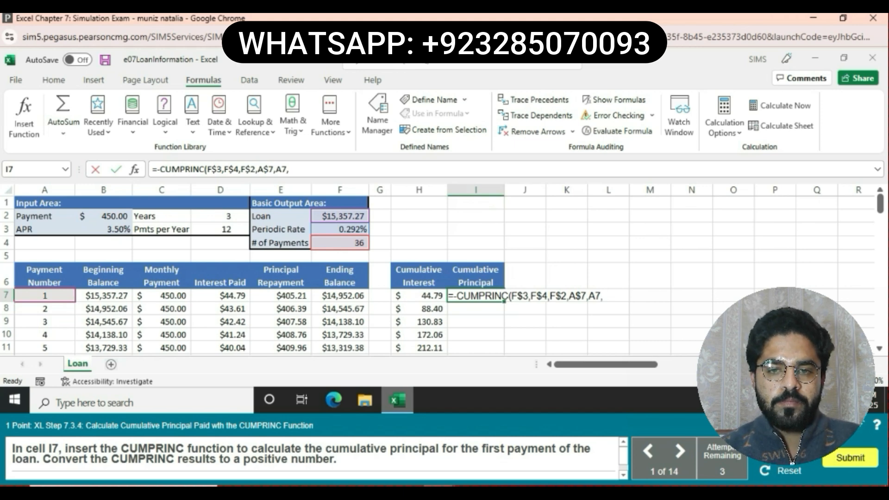
type("O")
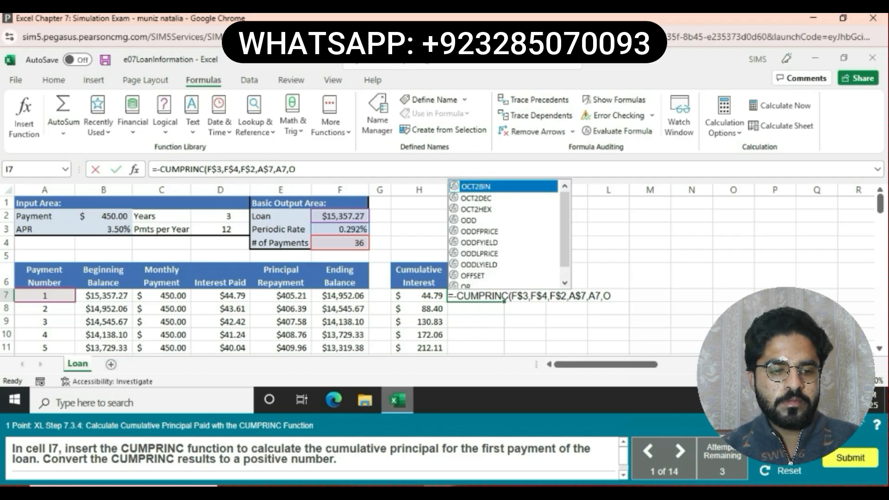
key("BackSpace")
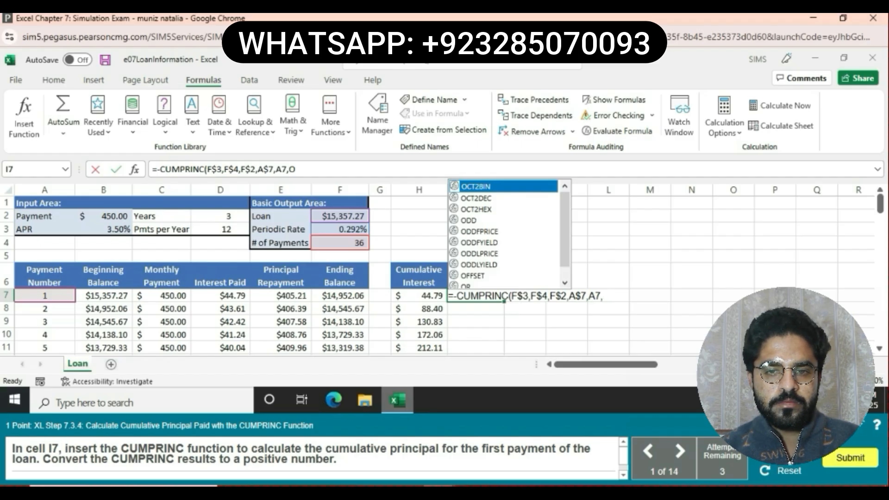
type("0")
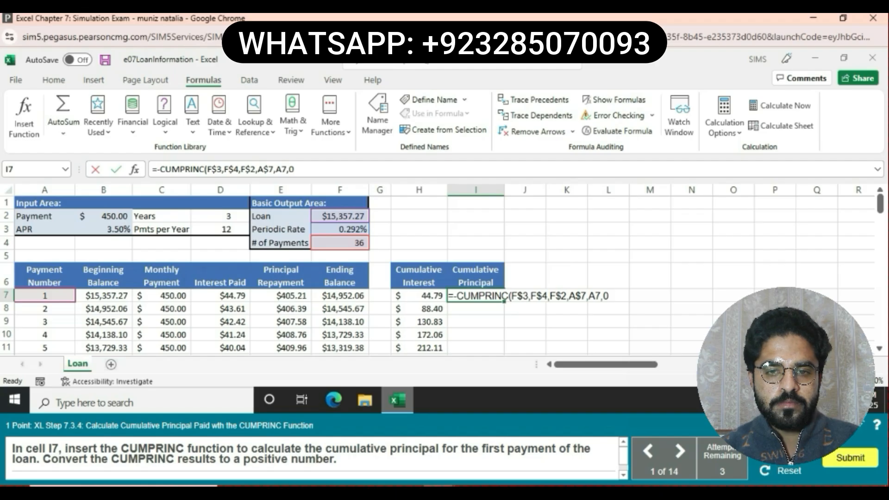
type(")")
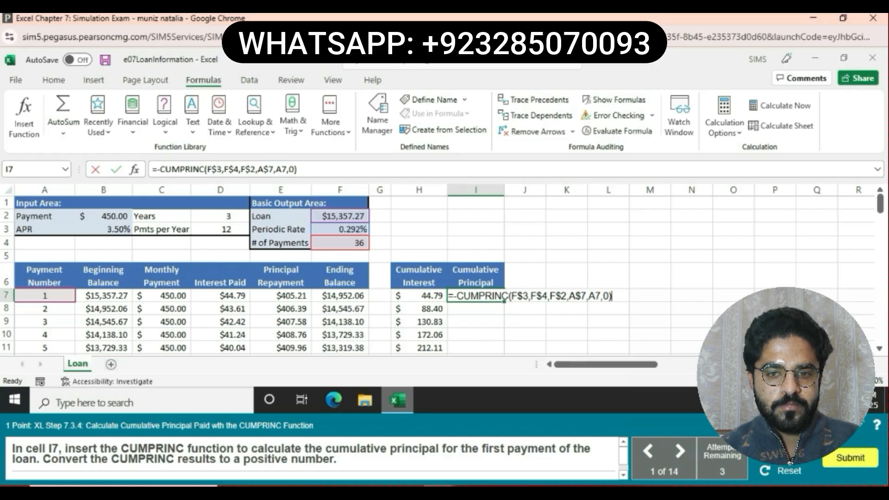
key("Return")
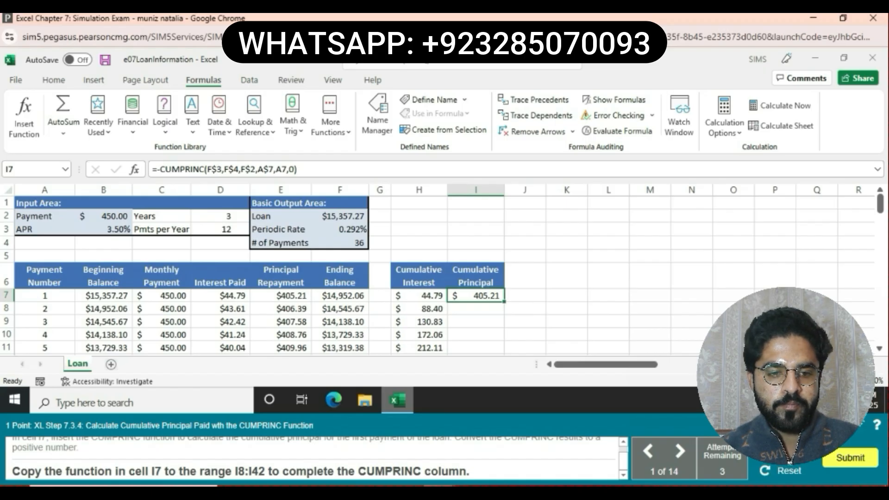
- Fill I7's formula down column I to row 42, ending at $15,357.27
double_click(504, 302)
left_click_drag(504, 302, 504, 350)
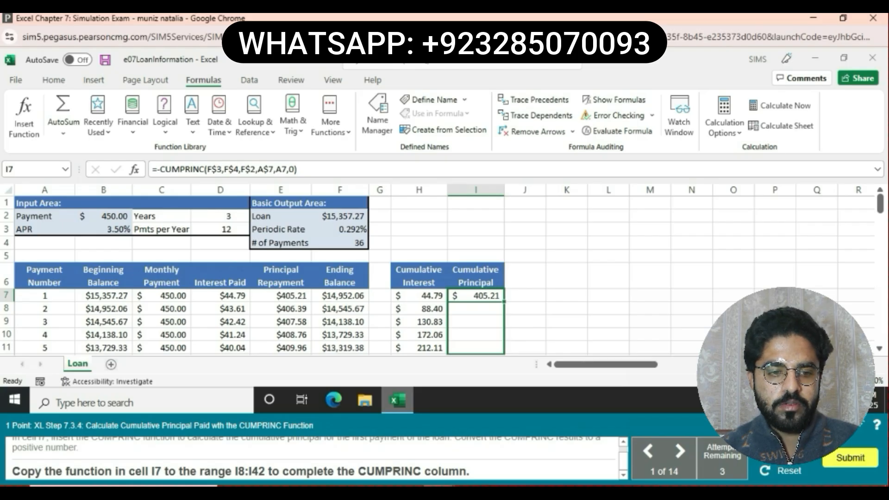
left_click_drag(504, 350, 504, 325)
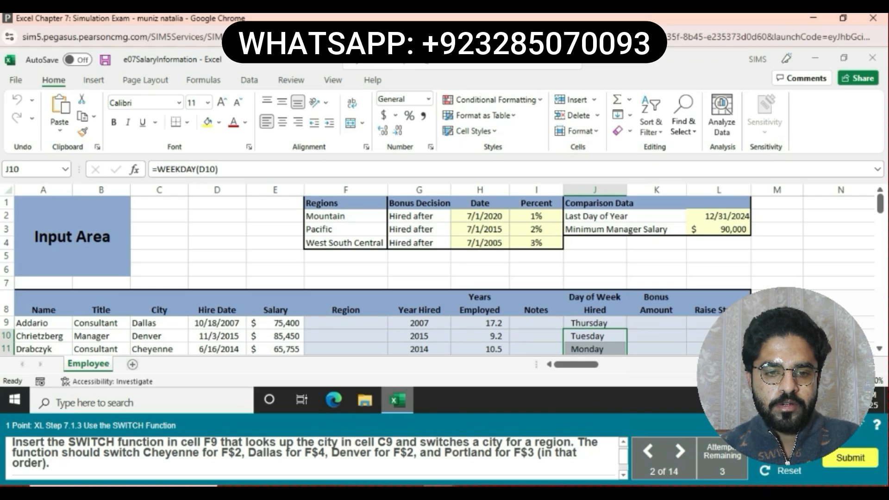
- Begin a formula with = in cell F9 of the Employee sheet
left_click(345, 323)
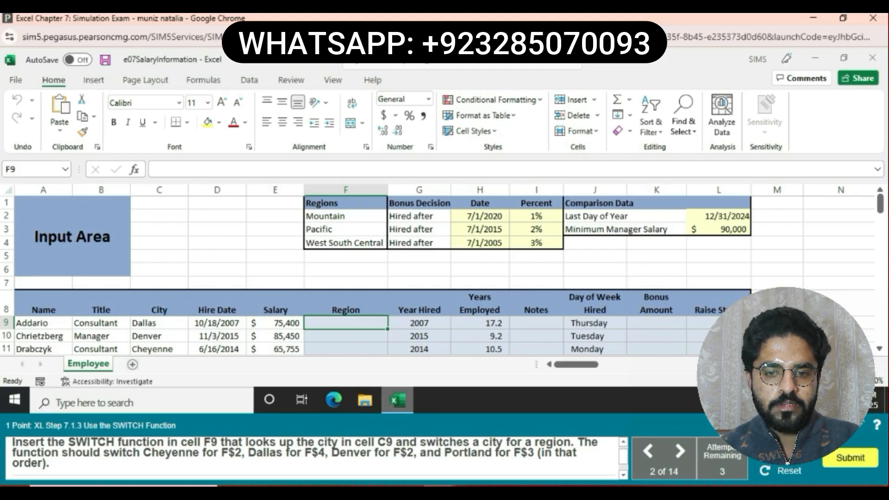
type("=")
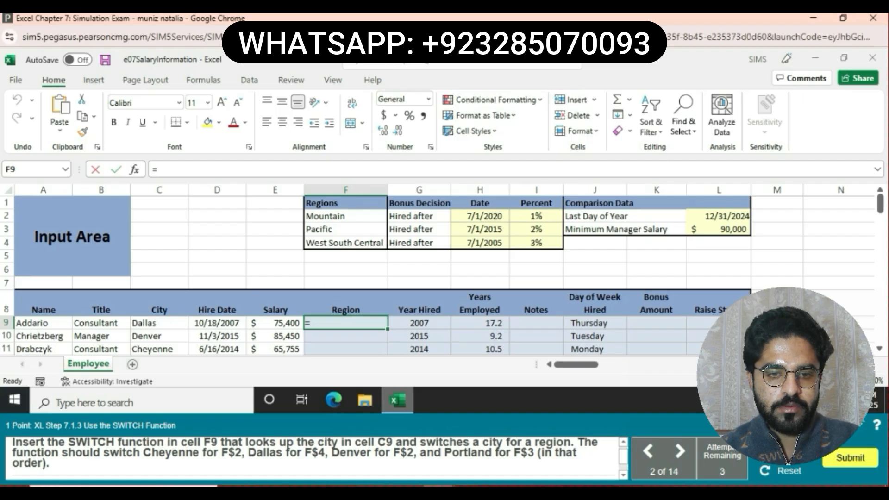
- Enter SWITCH(C9,…) mapping Cheyenne, Dallas, Denver, Portland to F$2, F$4, F$2, F$3
type("SWI")
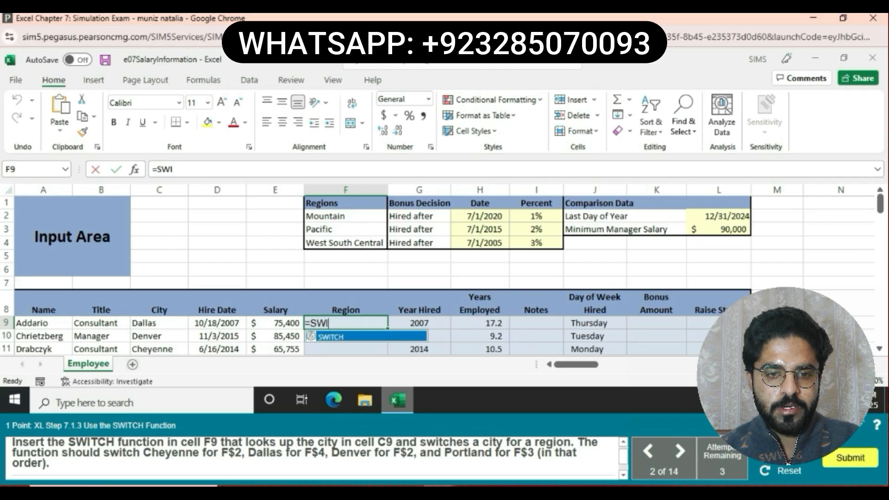
type("TCH")
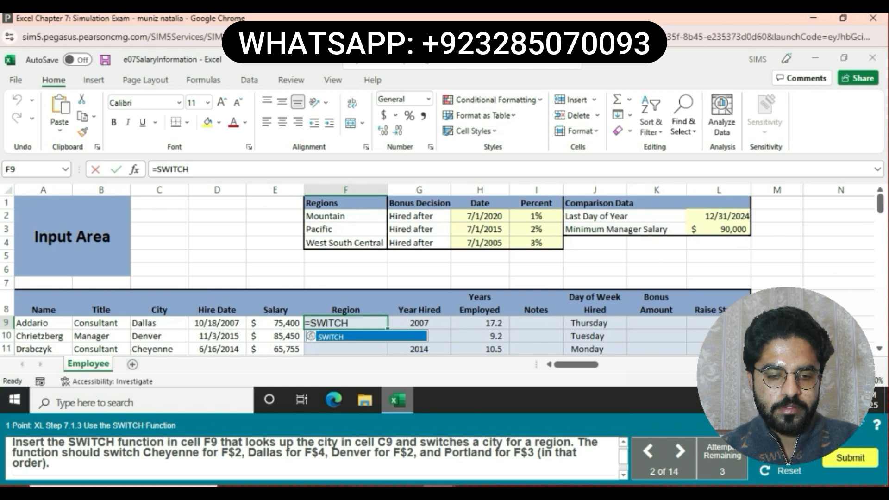
type("(")
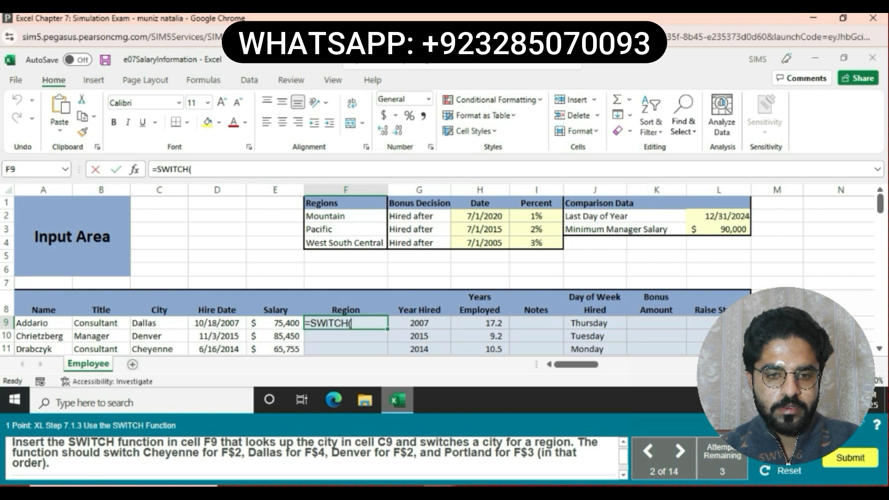
type("C")
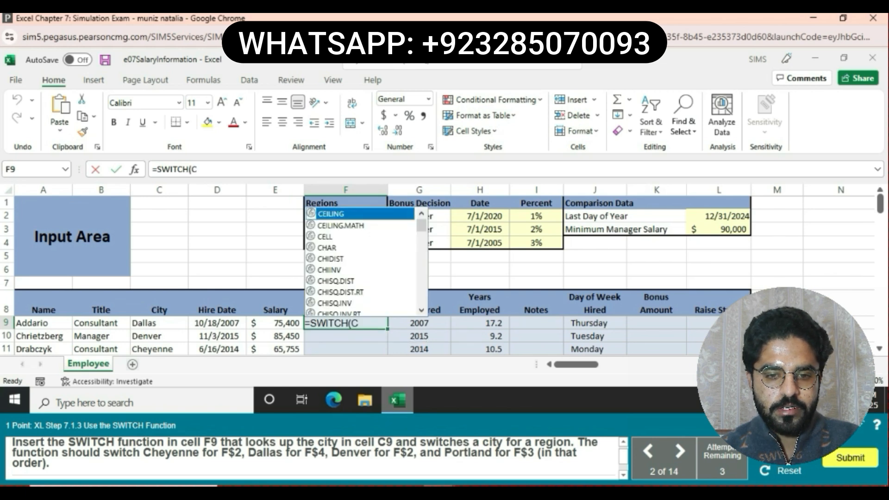
type("9")
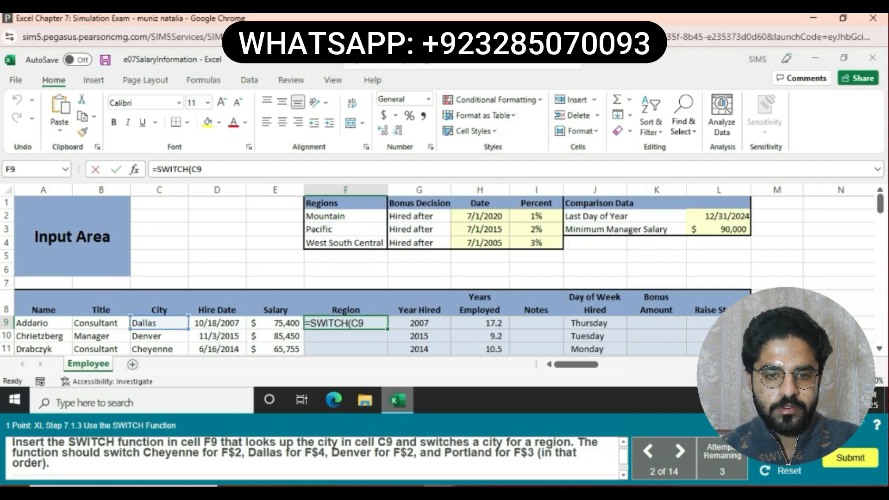
type(",")
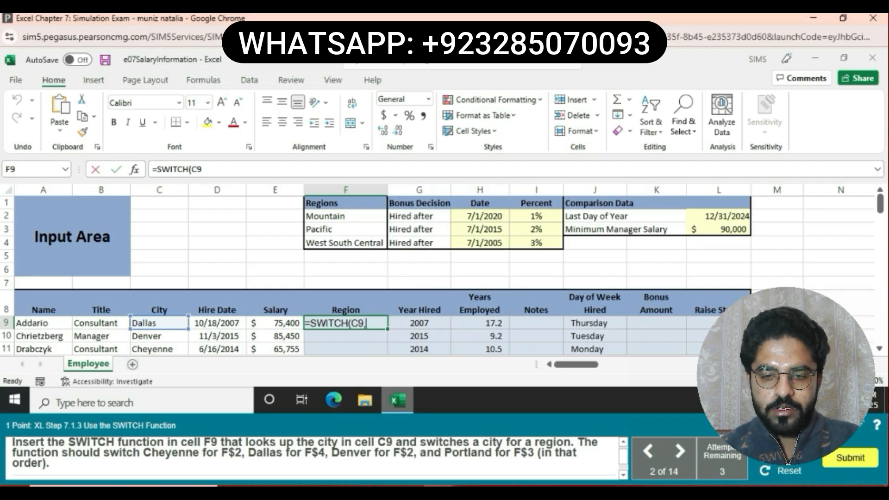
type("\"")
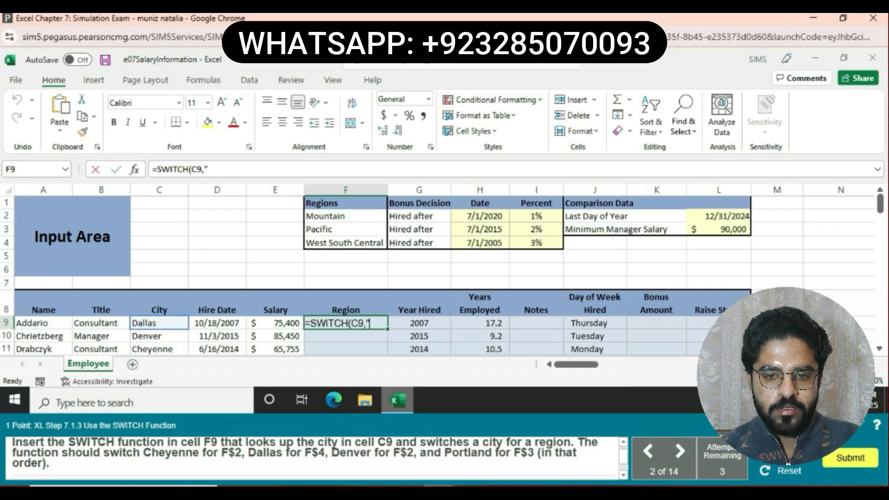
type("C")
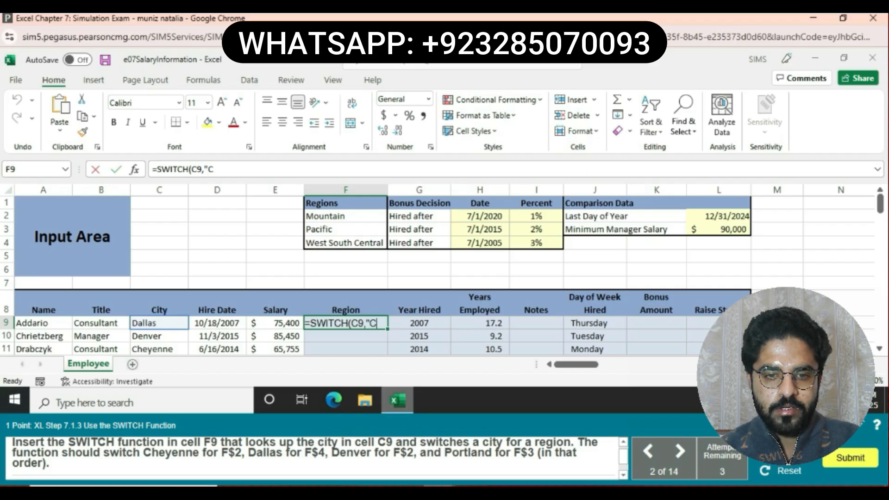
type("he")
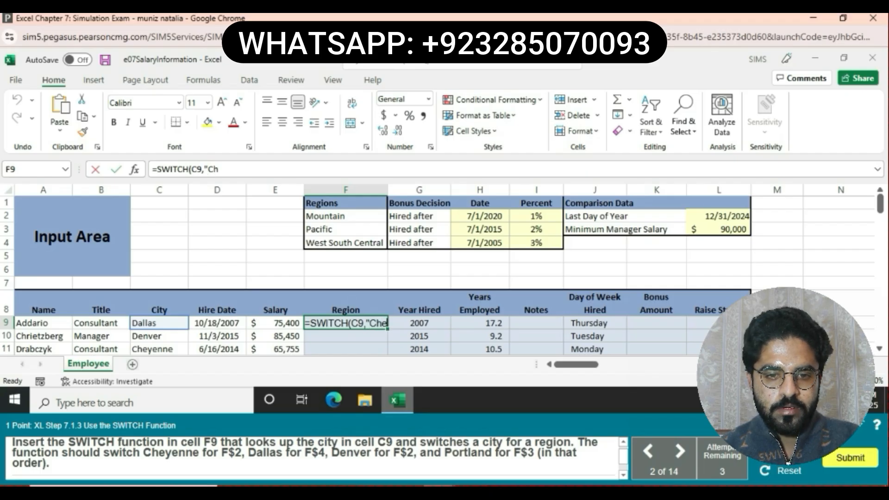
type("ye")
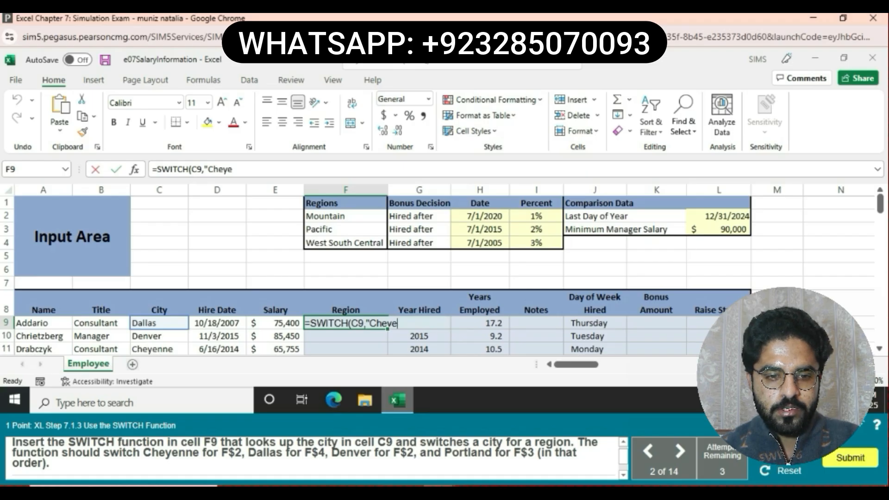
type("nne")
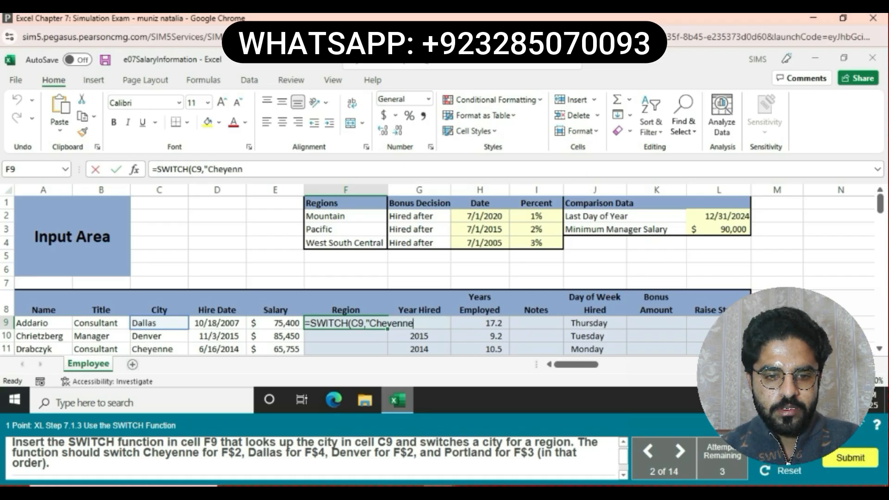
type("\",")
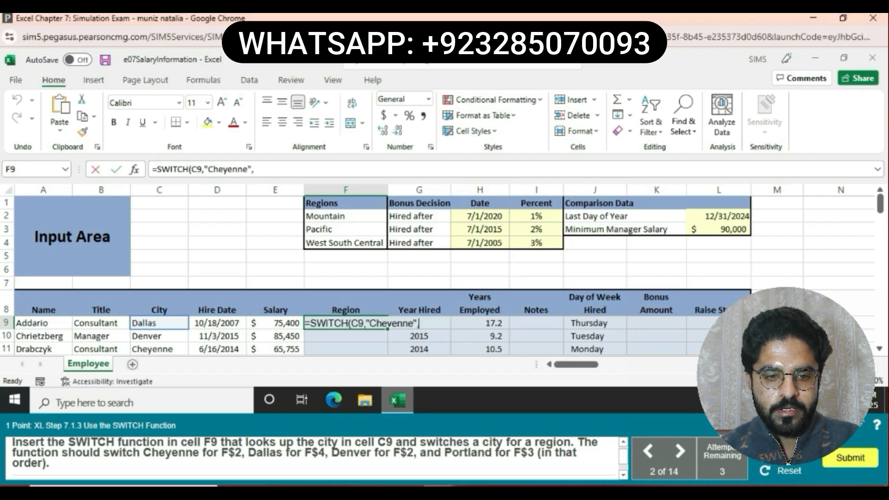
type("F")
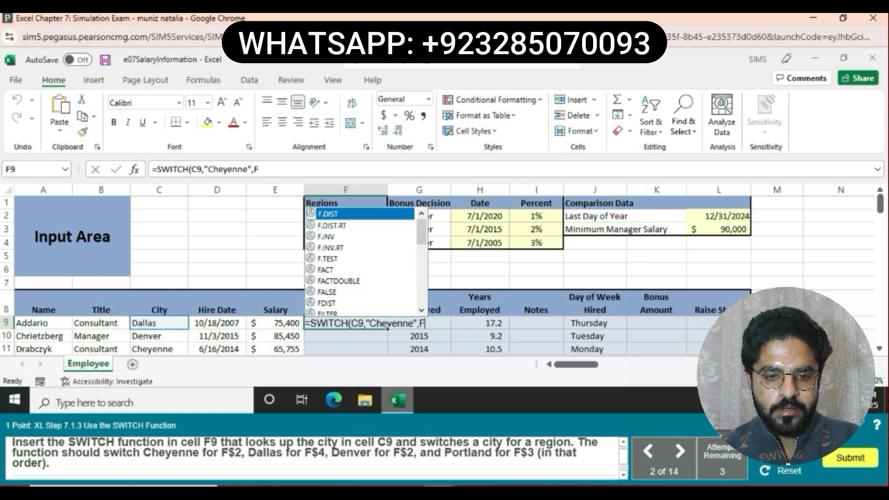
type("$2")
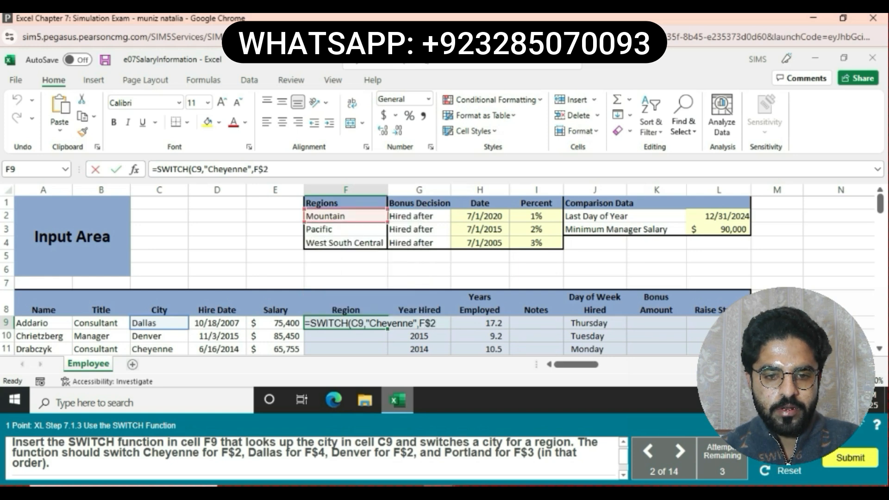
type(",\"")
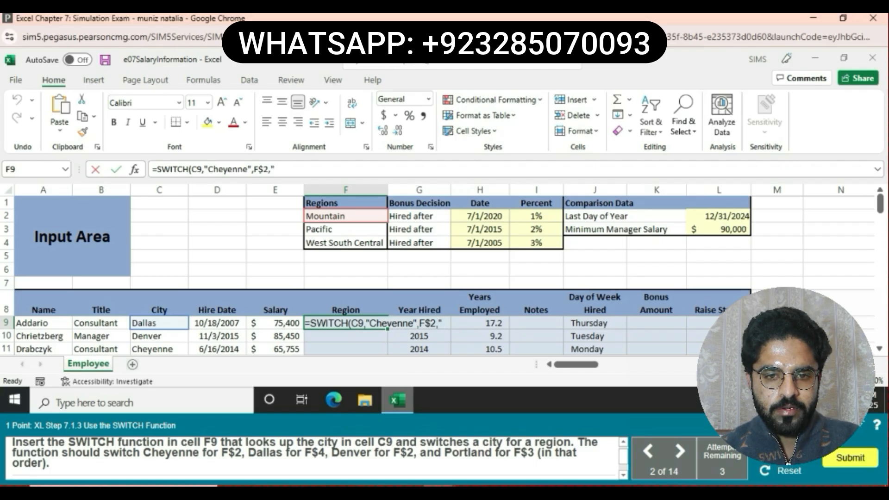
type("D")
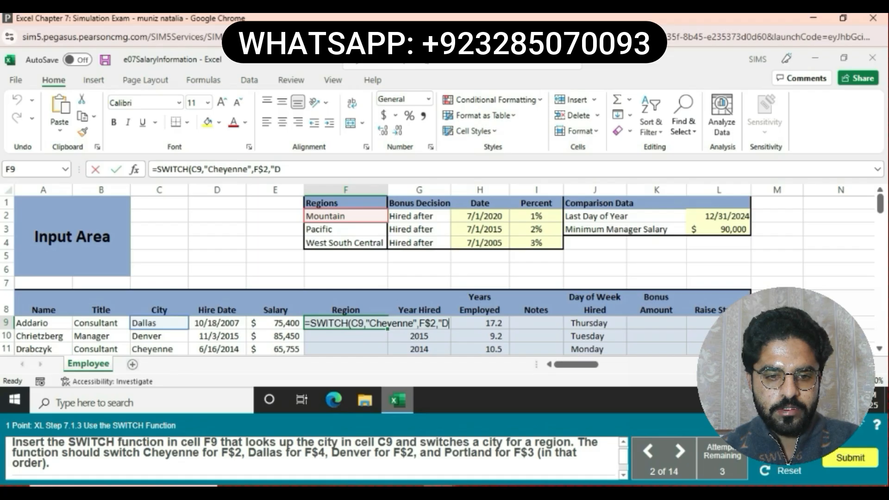
type("a")
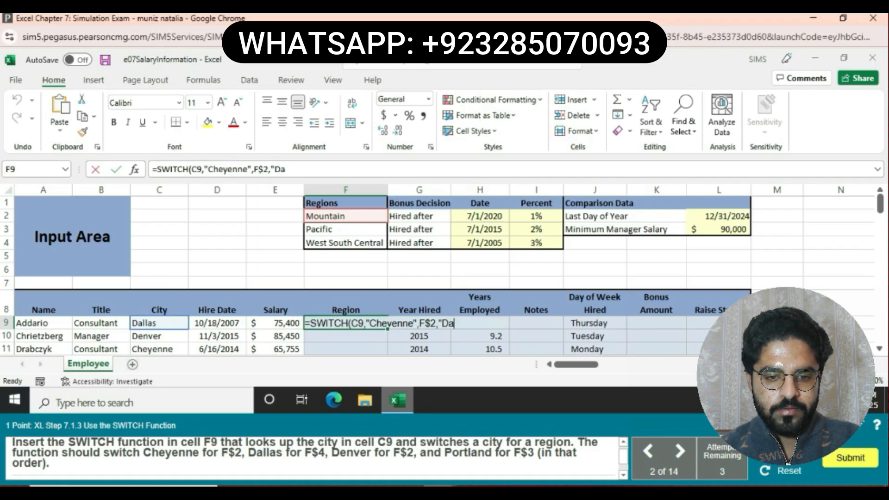
type("llas")
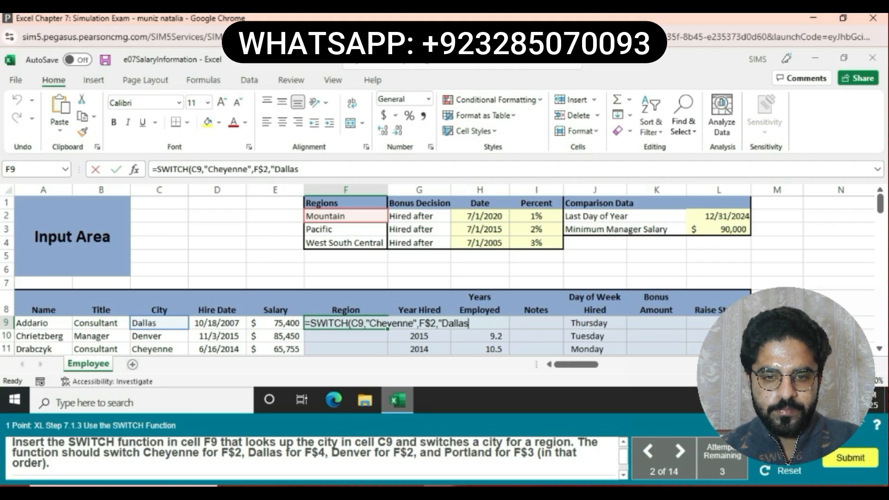
type("\"")
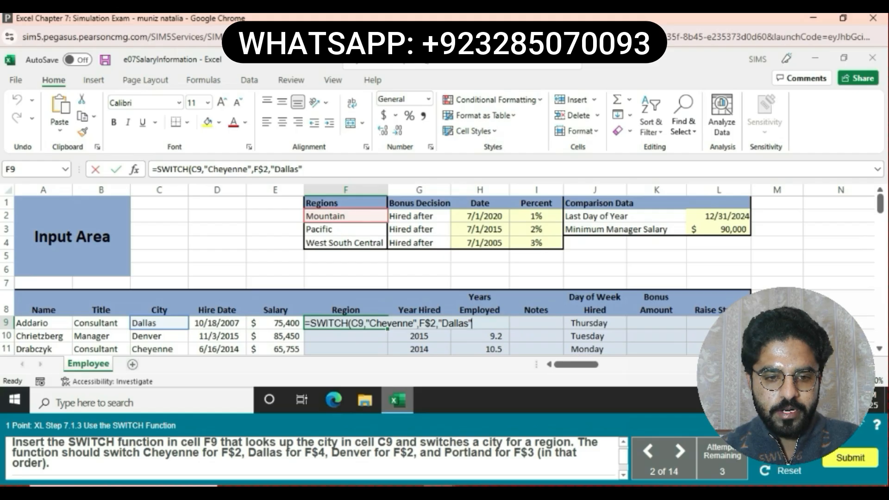
type(",")
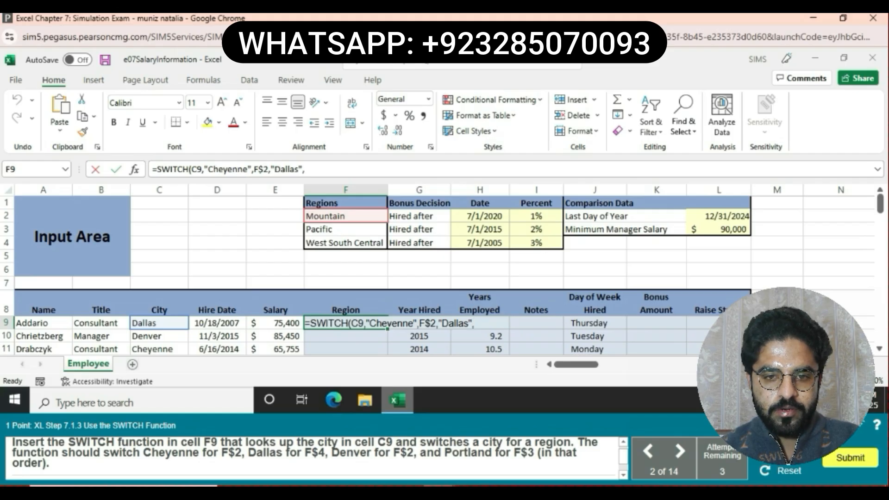
type("F$")
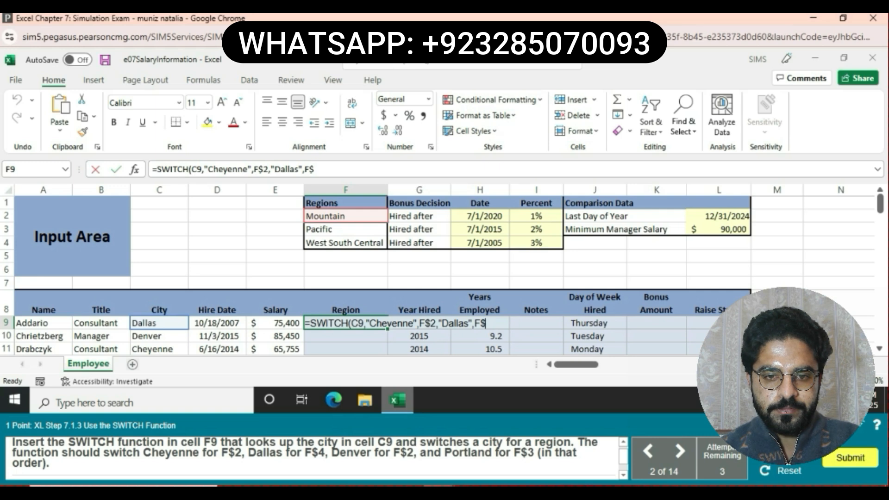
type("4,")
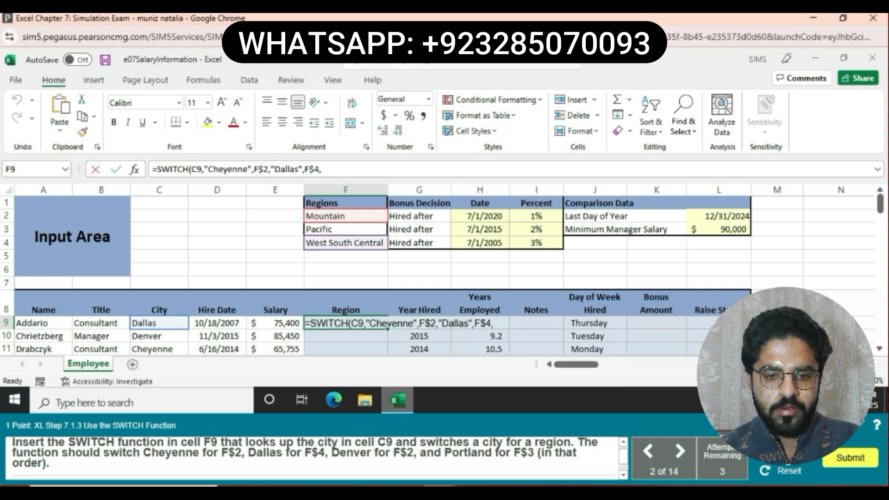
type("\"")
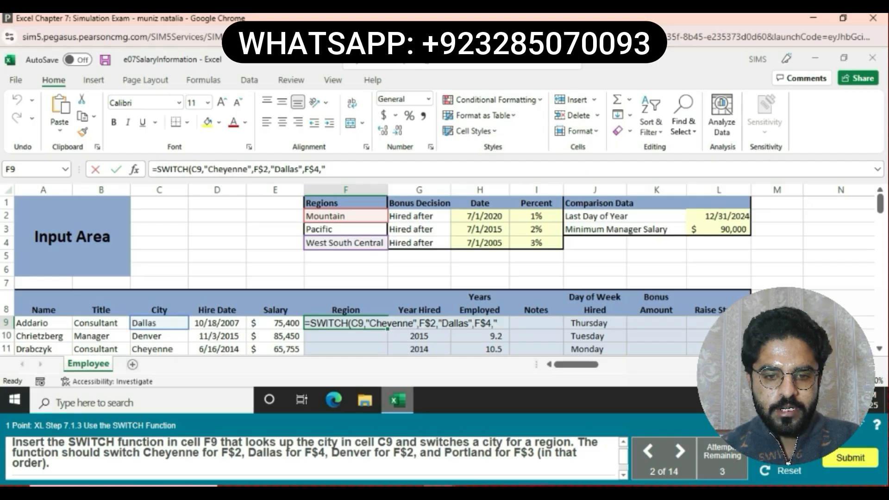
type("D")
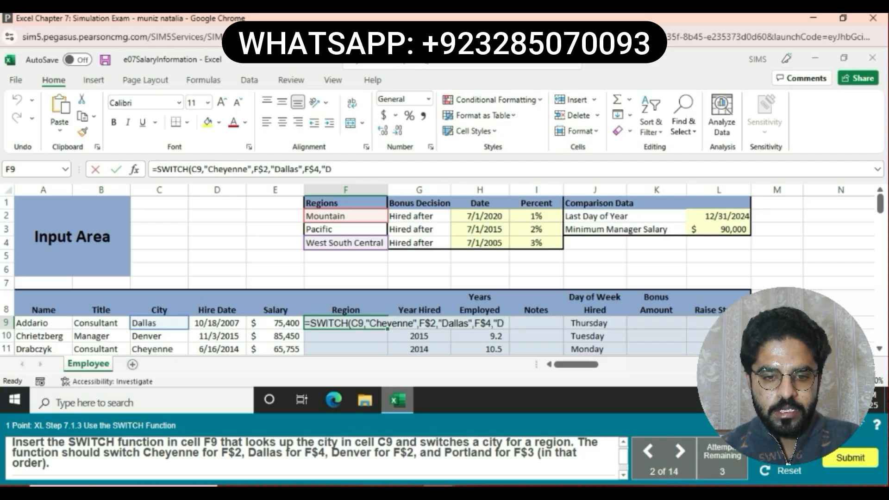
type("en")
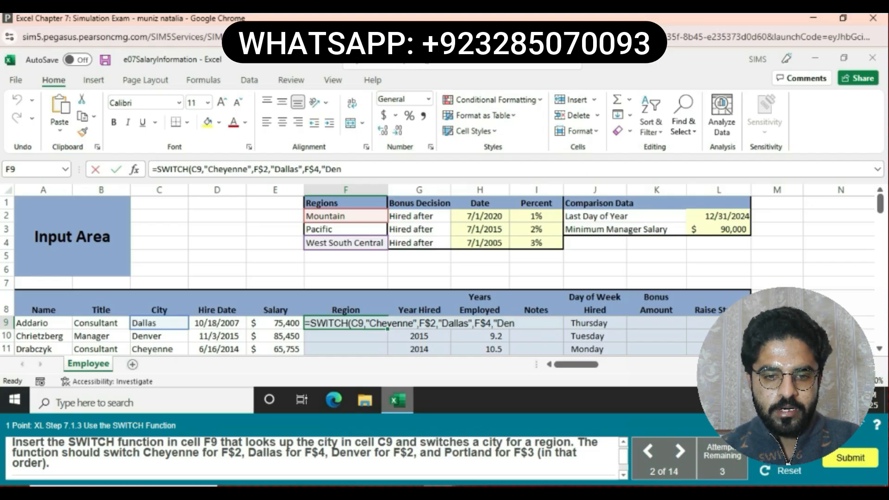
type("ver")
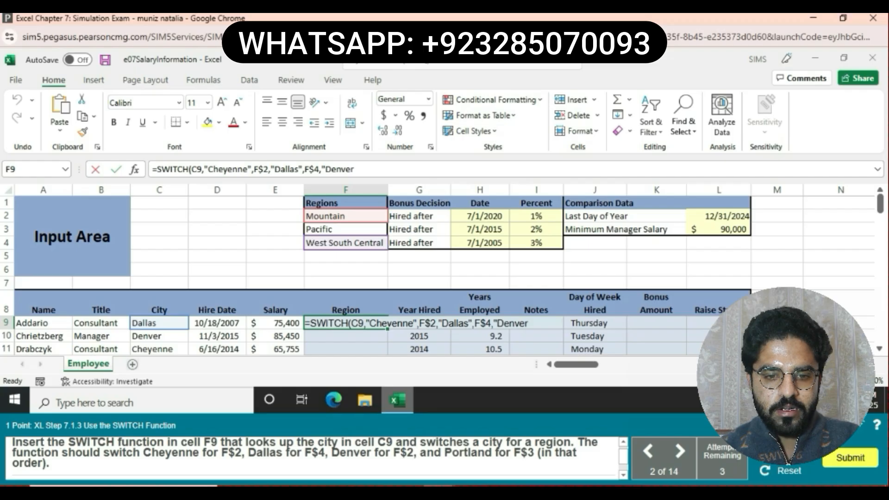
type("\",")
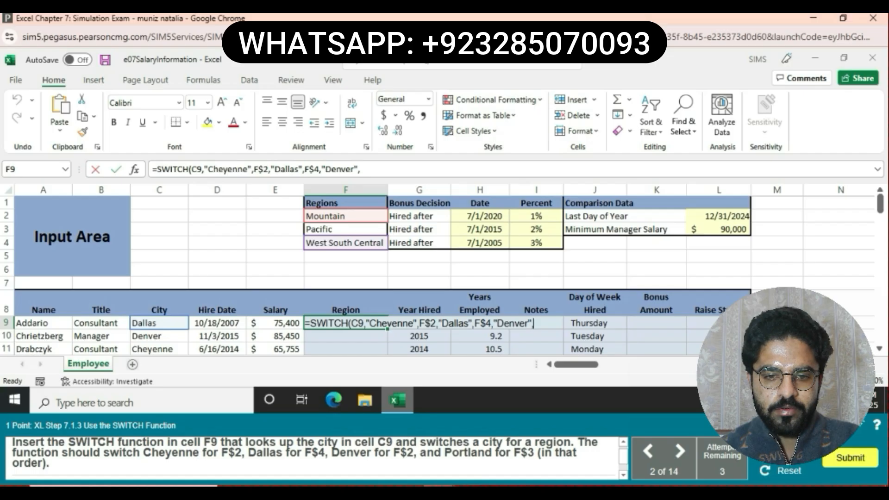
type("F$2")
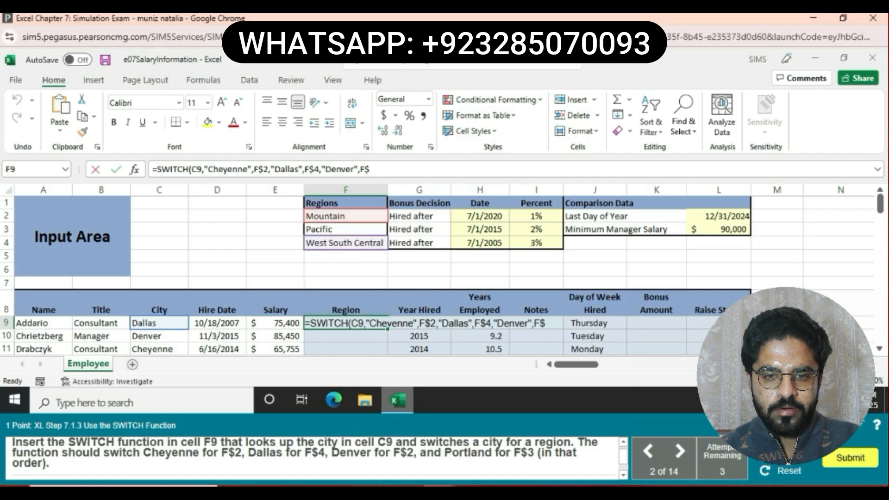
type(",\"")
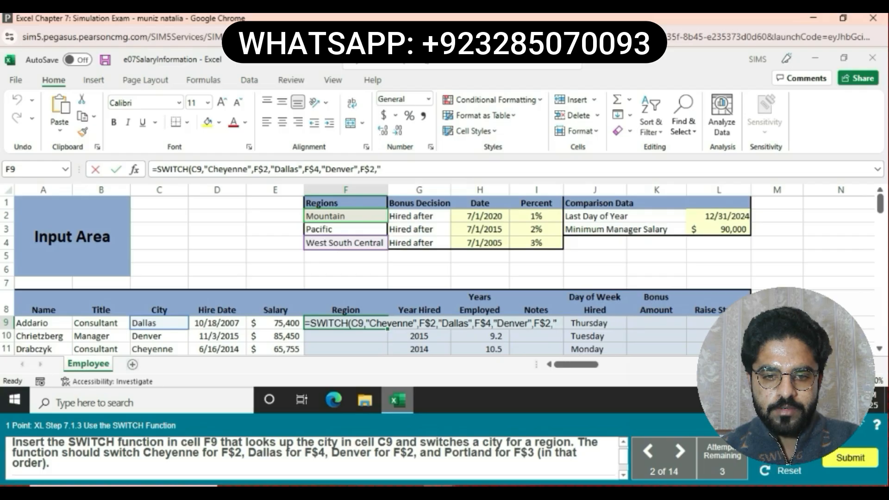
type("P")
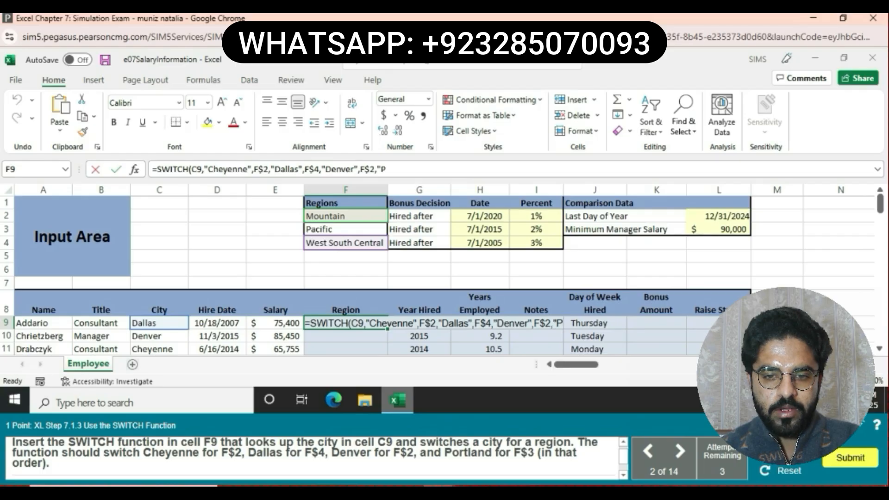
type("or")
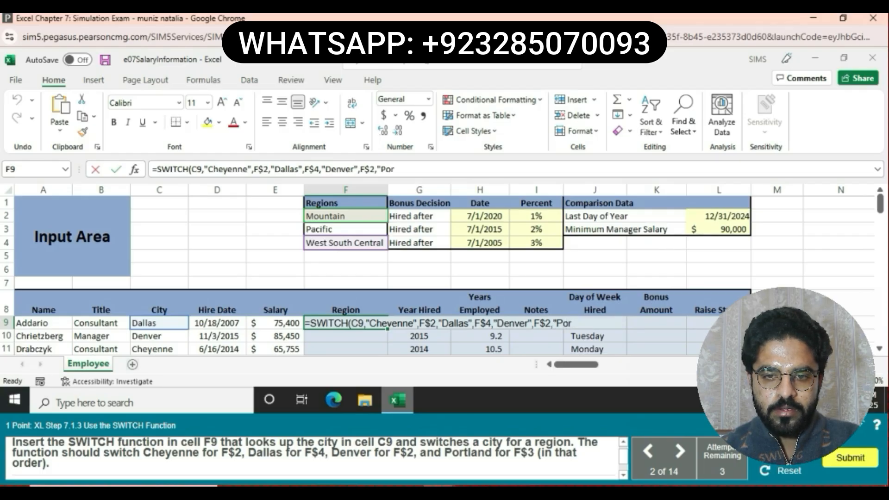
type("tla")
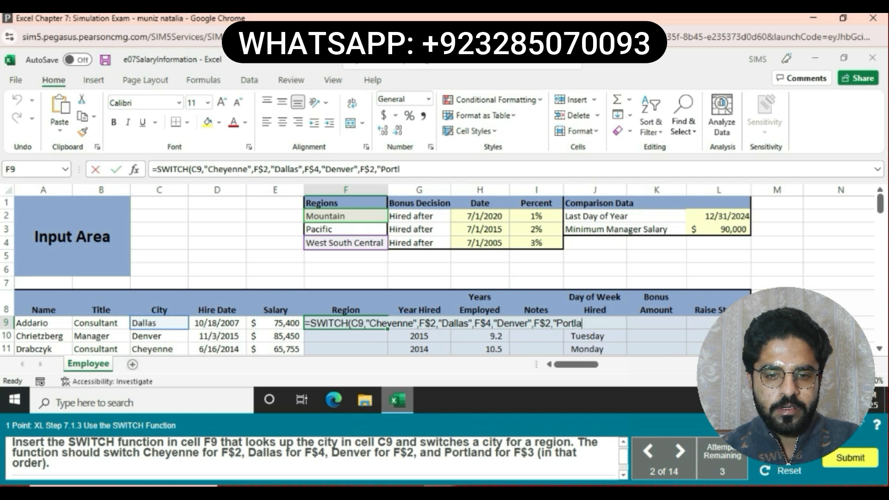
type("nd")
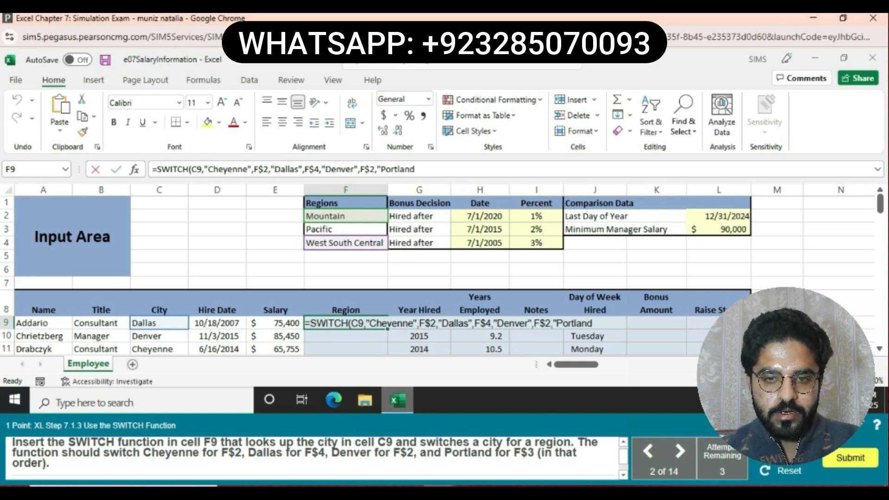
type("\",")
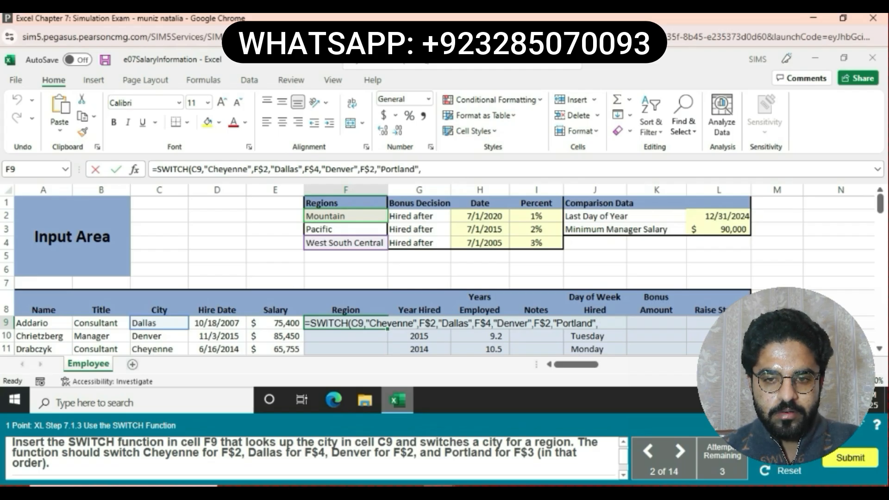
type("F$")
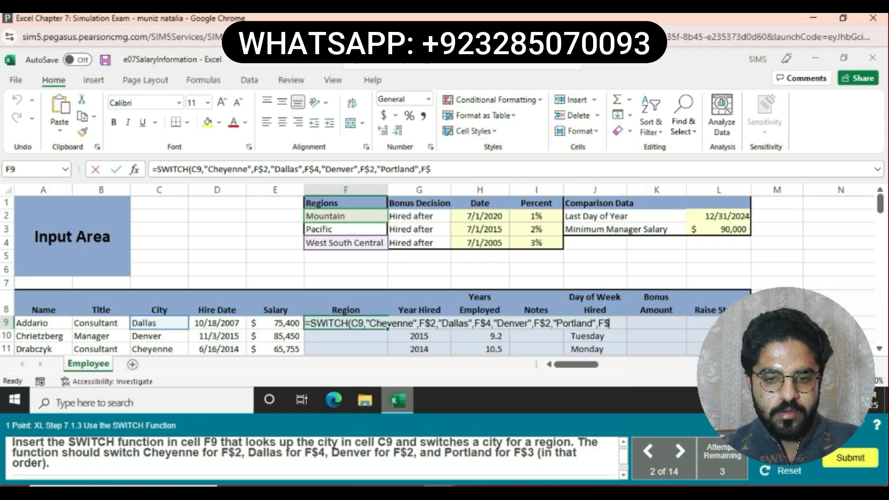
type("3)")
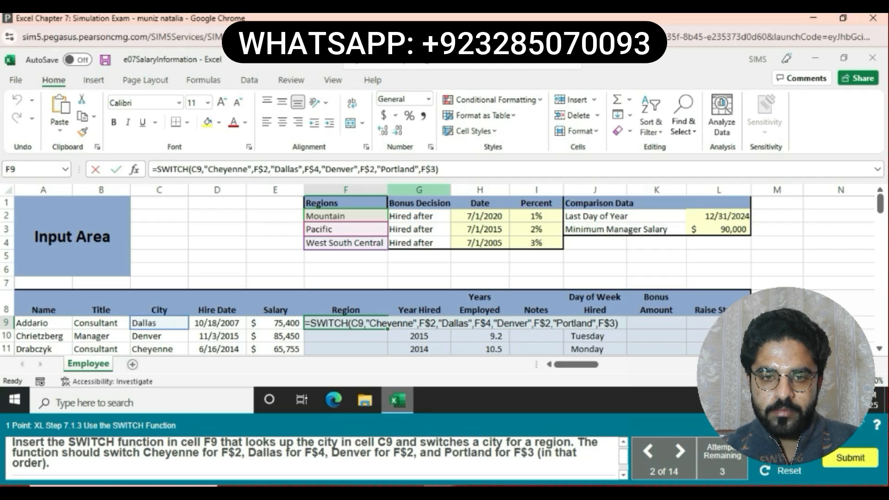
- Commit the SWITCH formula in F9 and copy it
key("Return")
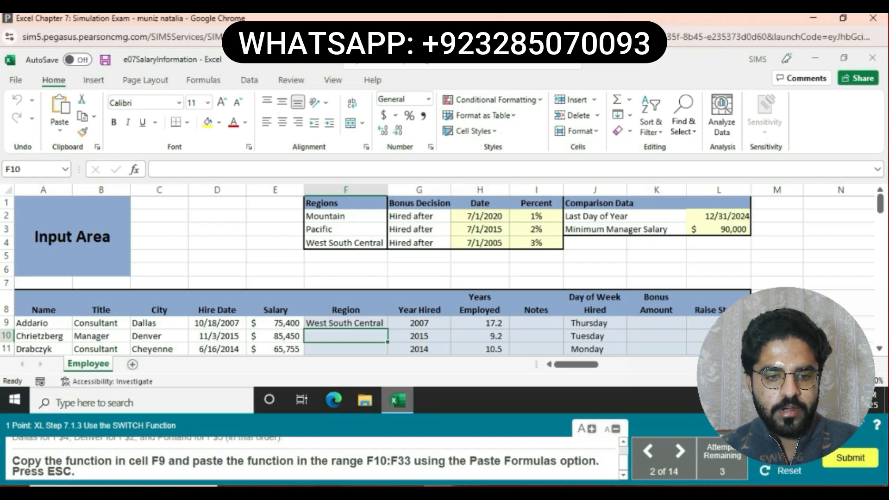
left_click(345, 324)
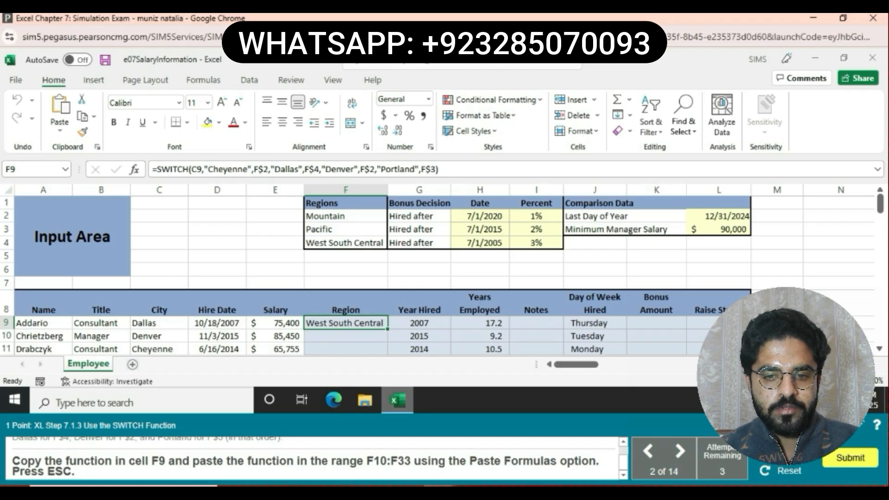
key("shift+Down")
key("shift+Down")
key("shift+Down")
key("shift+Down")
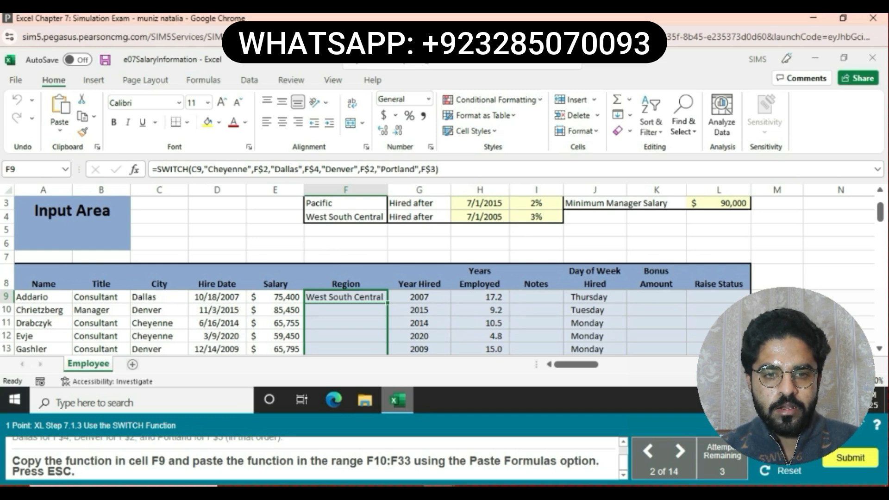
key("shift+Down")
key("shift+Down")
key("shift+Down")
key("shift+Down")
key("shift+Down")
key("shift+Down")
key("shift+Down")
key("shift+Down")
key("shift+Down")
key("shift+Down")
key("shift+Down")
key("shift+Down")
key("shift+Down")
key("shift+Down")
key("shift+Down")
key("shift+Down")
key("shift+Down")
key("shift+Down")
key("shift+Down")
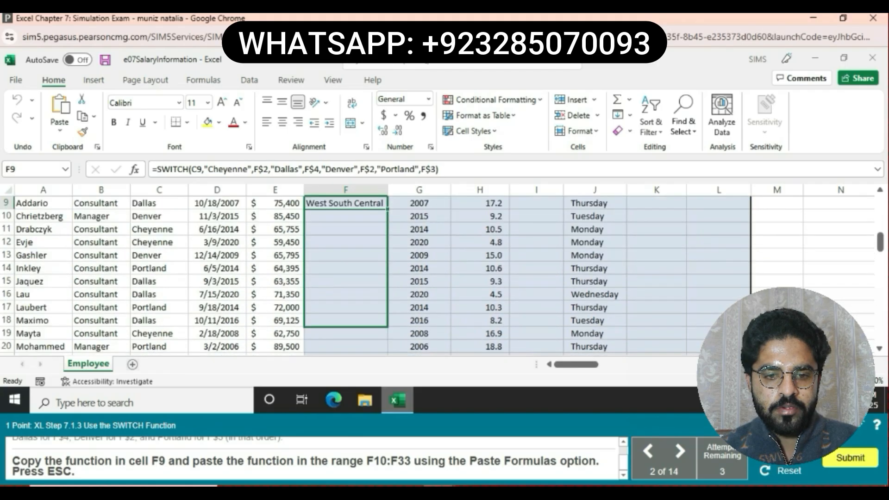
key("shift+Down")
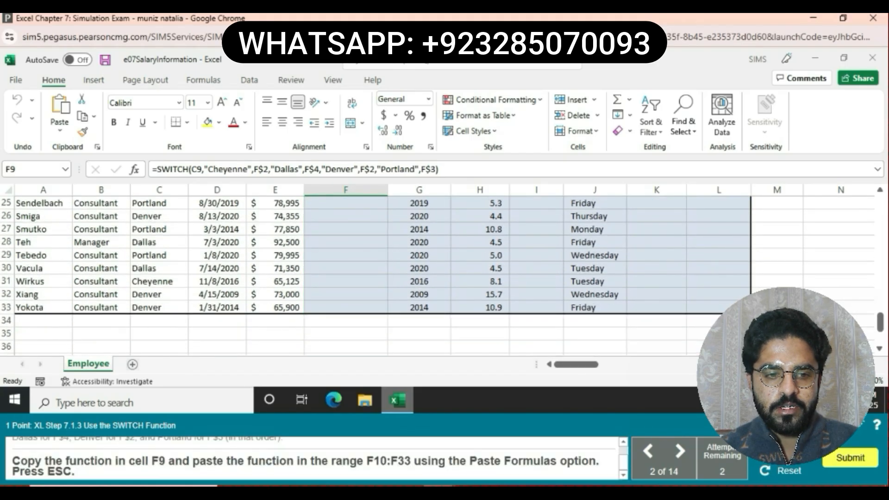
scroll(437, 276, "up", 8)
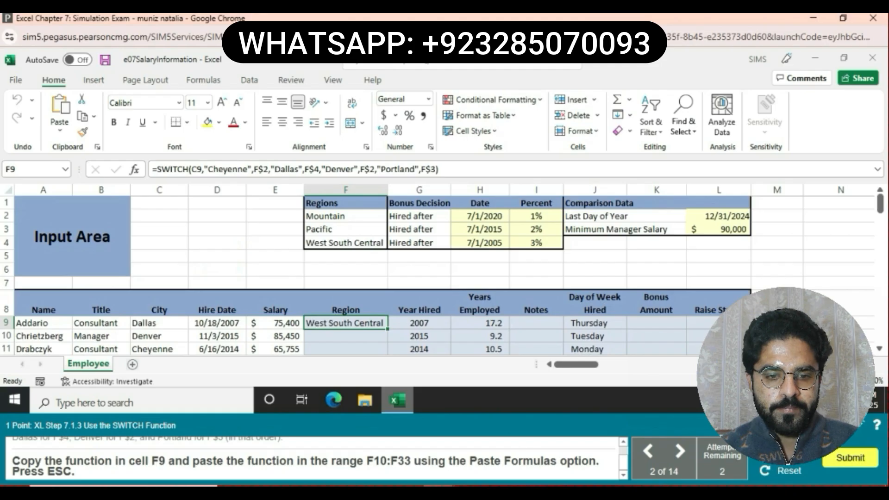
key("ctrl+c")
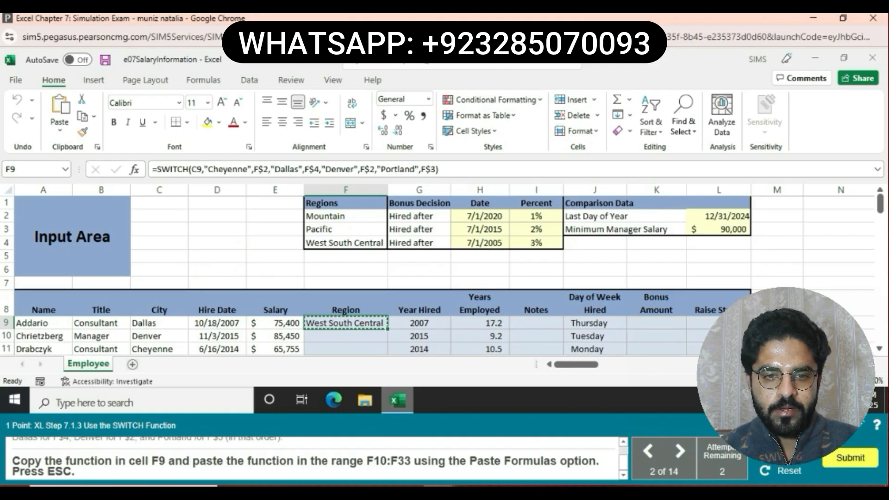
- Paste only the formulas from F9 into F10:F33
left_click(345, 336)
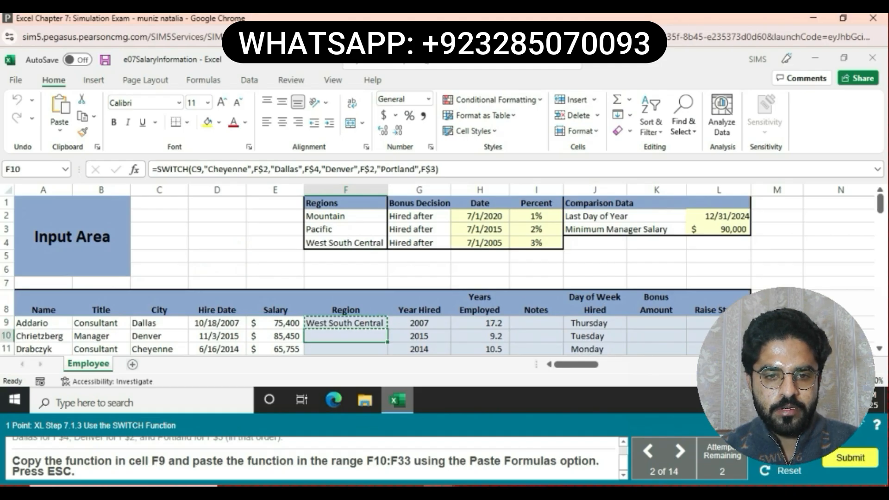
key("shift+Down")
key("shift+Down")
key("shift+Down")
key("shift+Down")
key("shift+Down")
key("shift+Down")
key("shift+Down")
key("shift+Down")
key("shift+Down")
key("shift+Down")
key("shift+Down")
key("shift+Down")
key("shift+Down")
key("shift+Down")
key("shift+Down")
key("shift+Down")
key("shift+Down")
key("shift+Down")
key("shift+Down")
key("shift+Down")
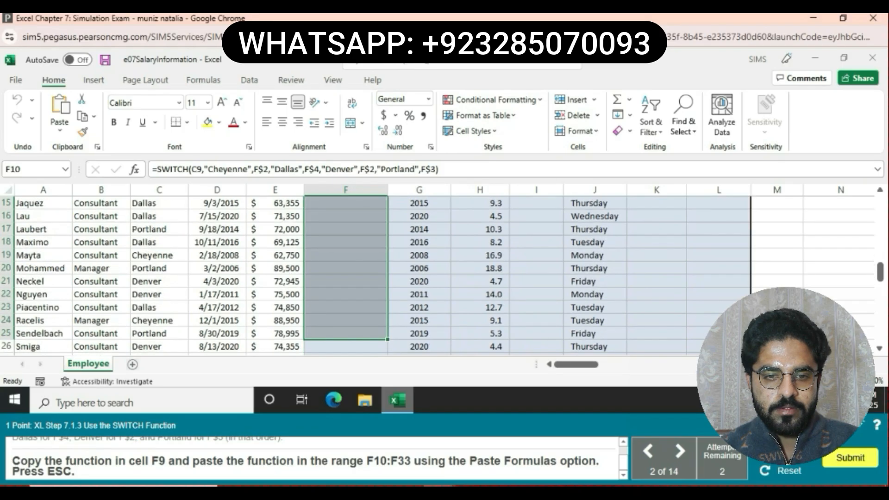
key("shift+Down")
key("shift+Down")
key("shift+Down")
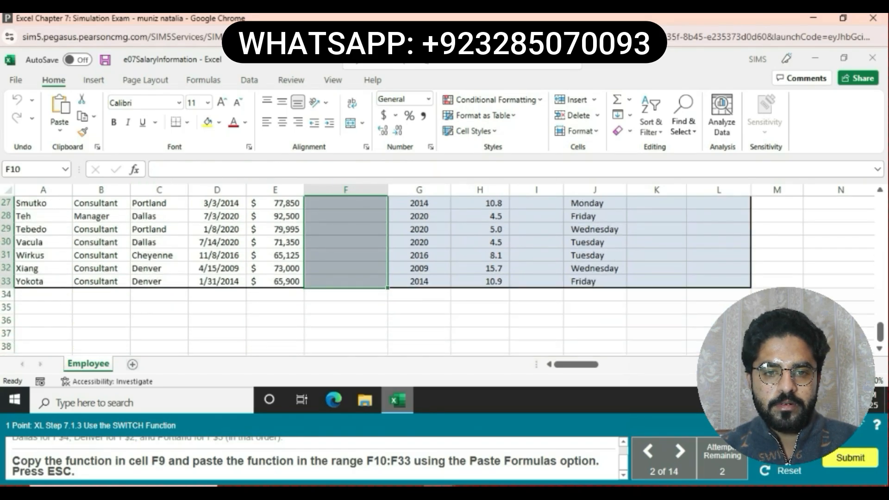
left_click(59, 129)
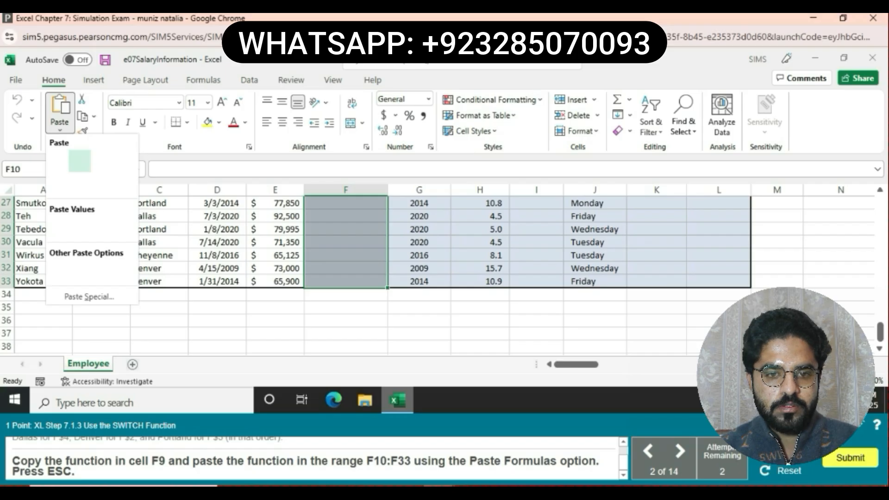
left_click(80, 161)
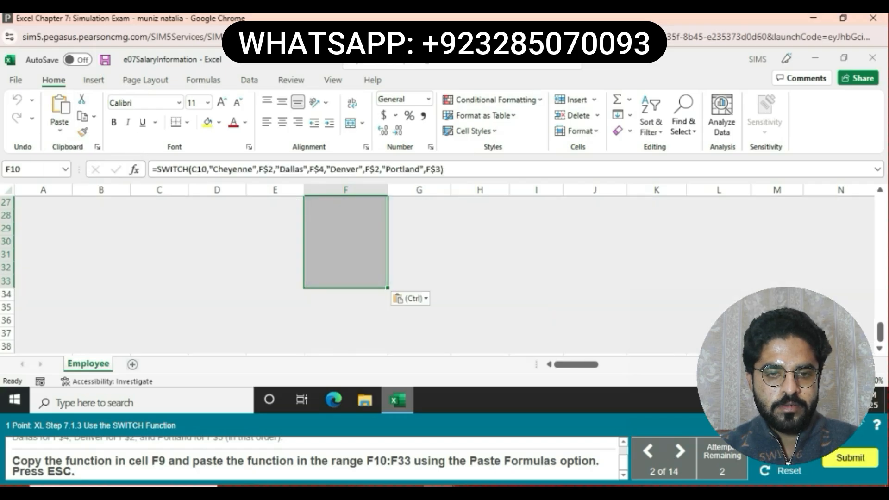
key("Escape")
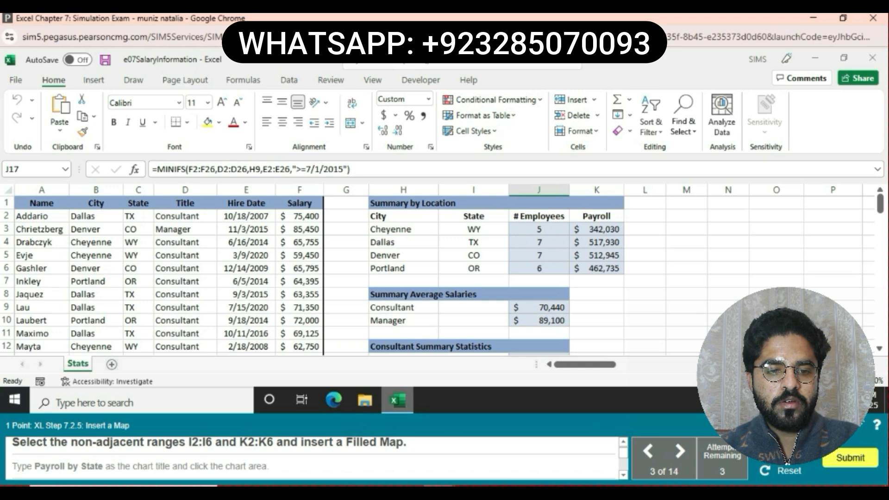
- Select State cells I2:I6 together with Payroll cells K2:K6 for a chart
left_click(473, 216)
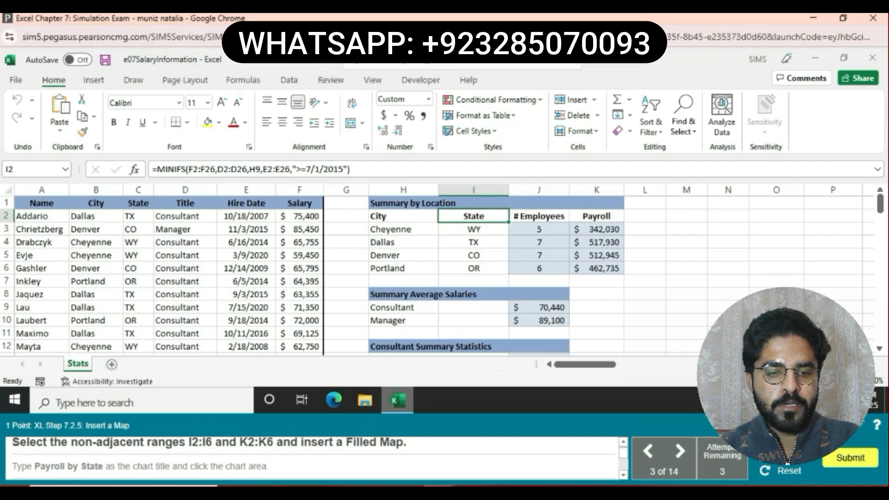
left_click_drag(473, 216, 473, 268)
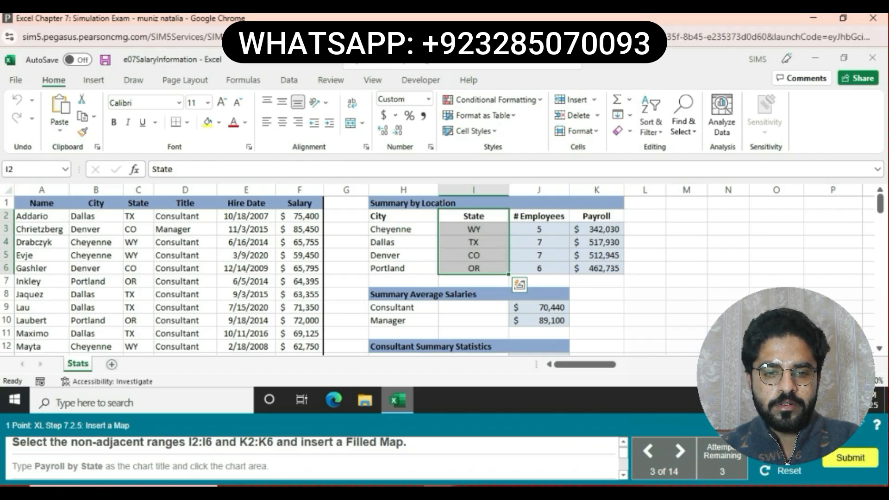
left_click(596, 216, "ctrl")
left_click_drag(596, 216, 596, 268)
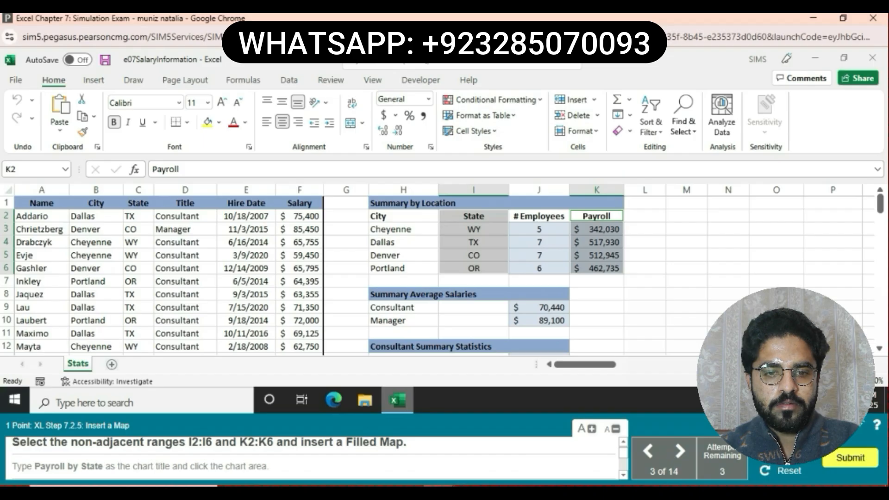
left_click(93, 80)
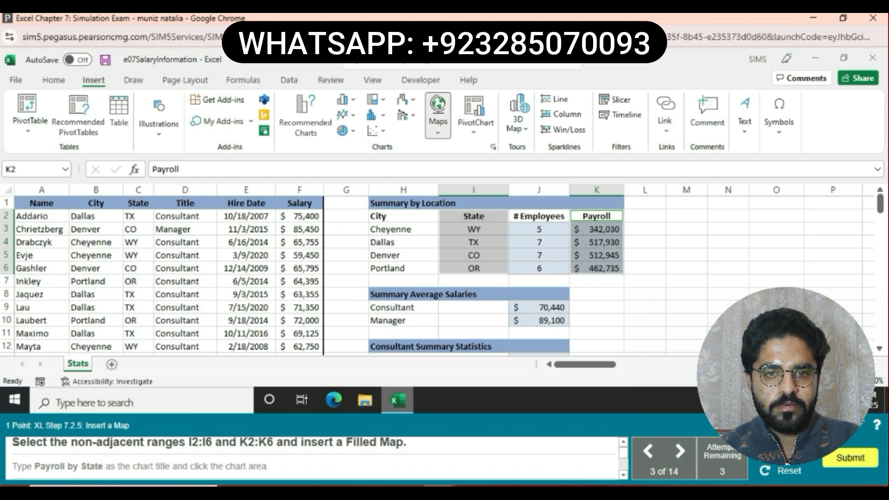
- Insert a Filled Map chart of payroll by state and select its title
left_click(437, 118)
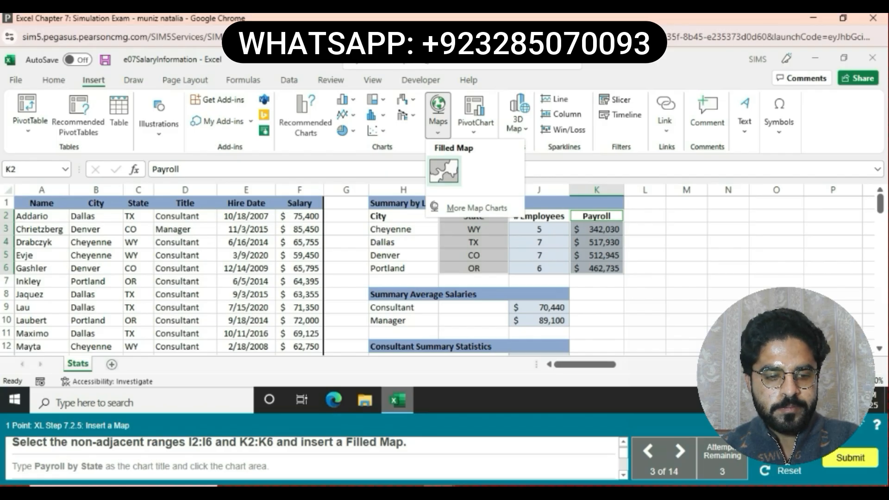
left_click(443, 172)
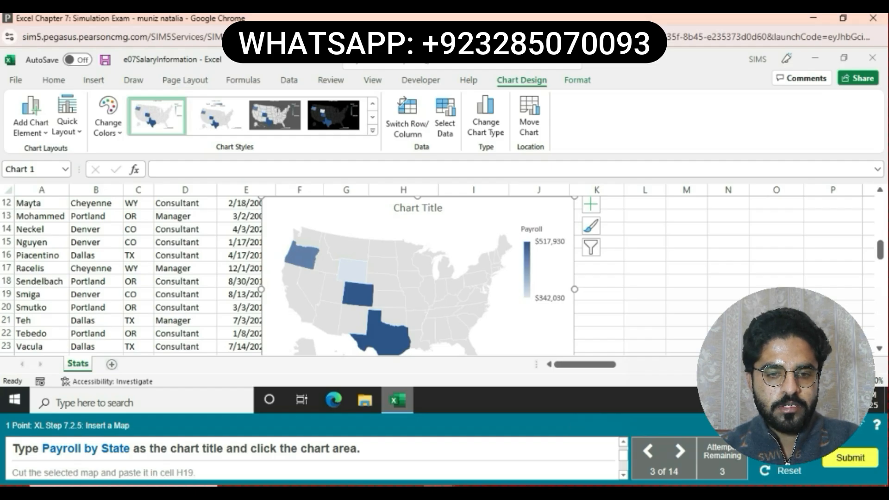
left_click(417, 208)
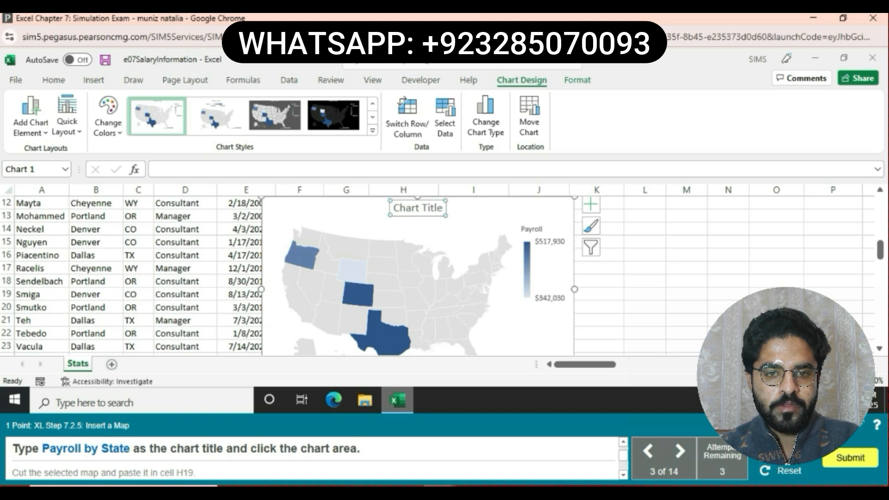
- Replace the placeholder chart title with 'Payroll by State'
key("BackSpace")
key("BackSpace")
key("BackSpace")
key("BackSpace")
key("BackSpace")
key("BackSpace")
key("BackSpace")
key("BackSpace")
key("BackSpace")
key("BackSpace")
key("BackSpace")
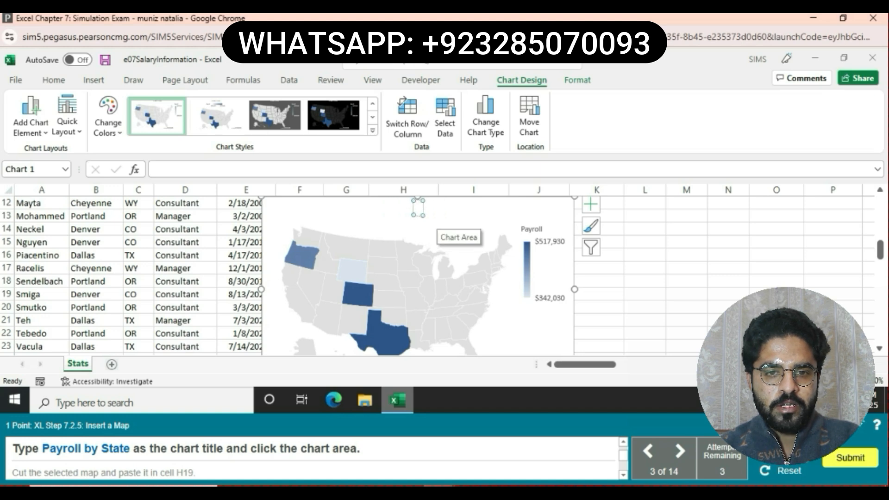
type("P")
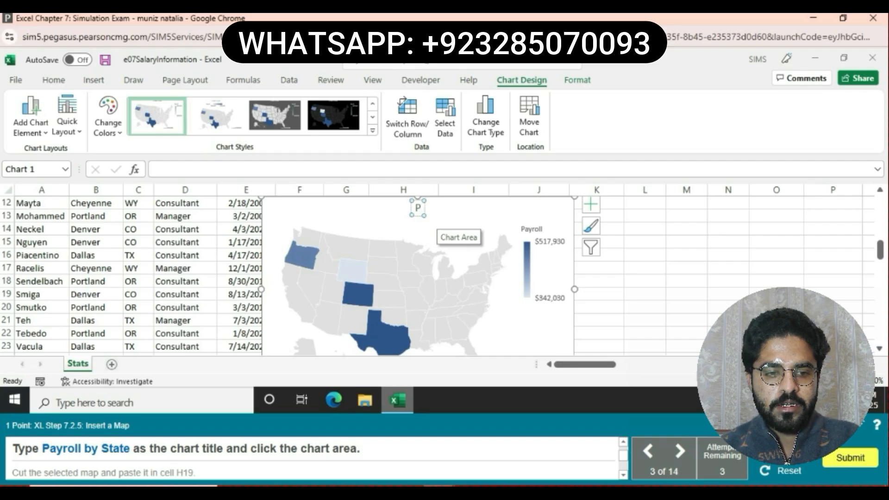
type("ay")
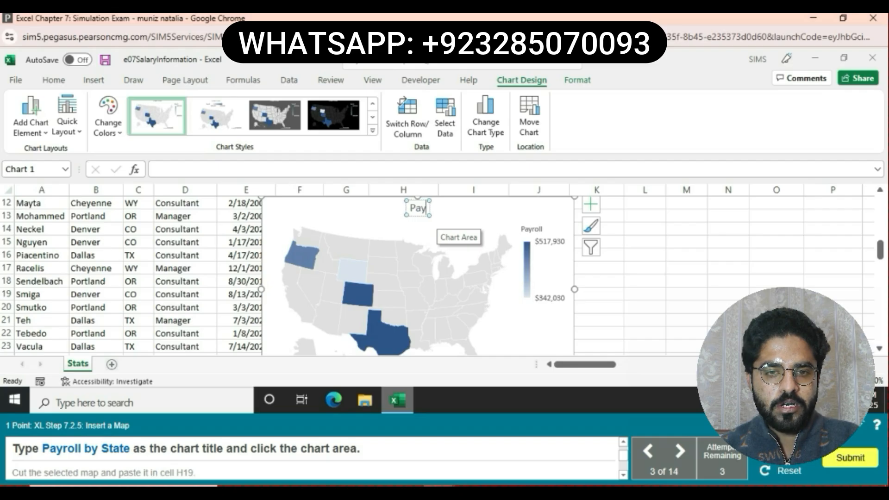
type("ro")
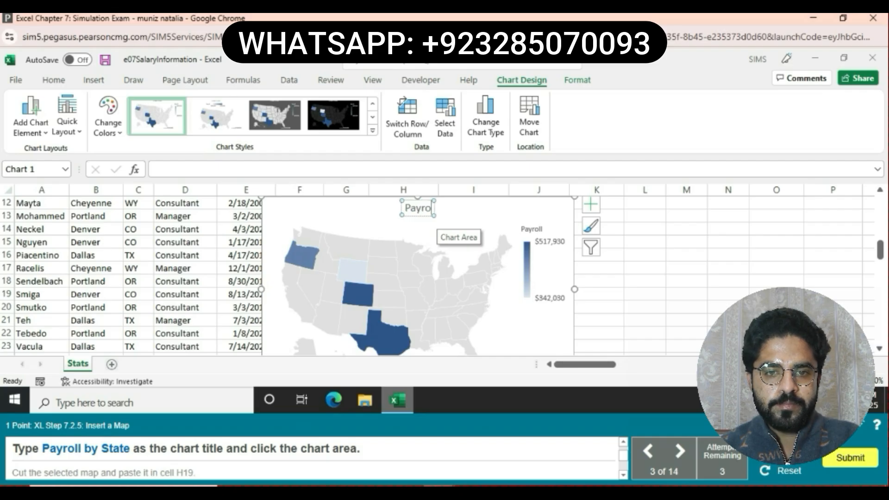
type("ll")
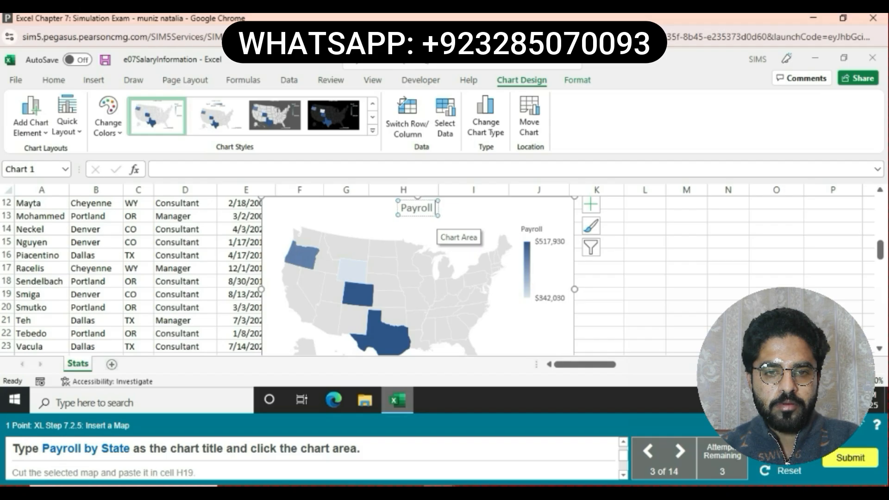
type("by")
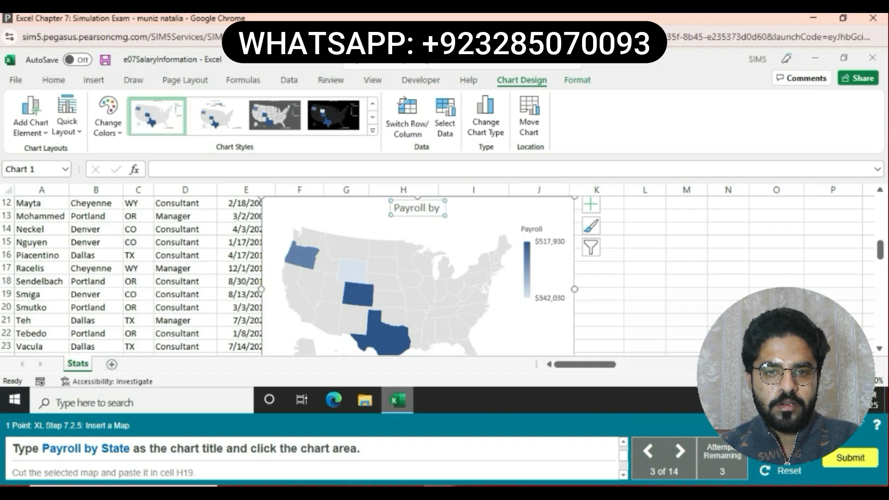
type(" S")
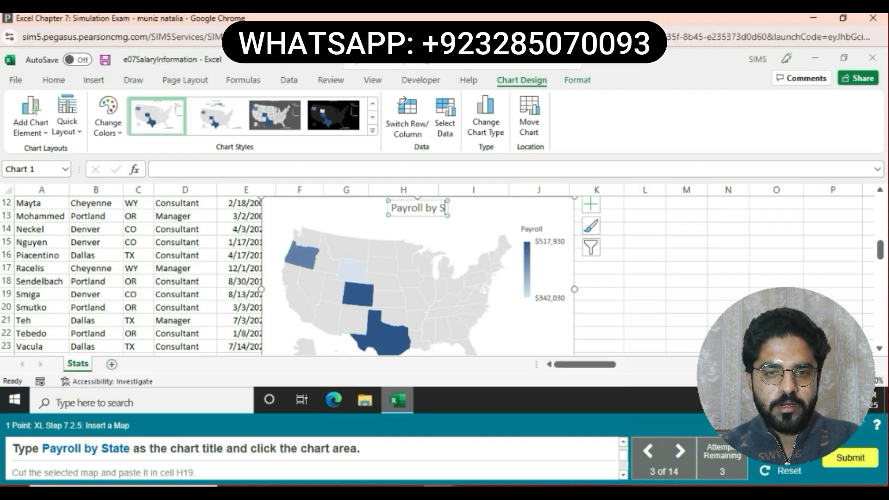
type("tate")
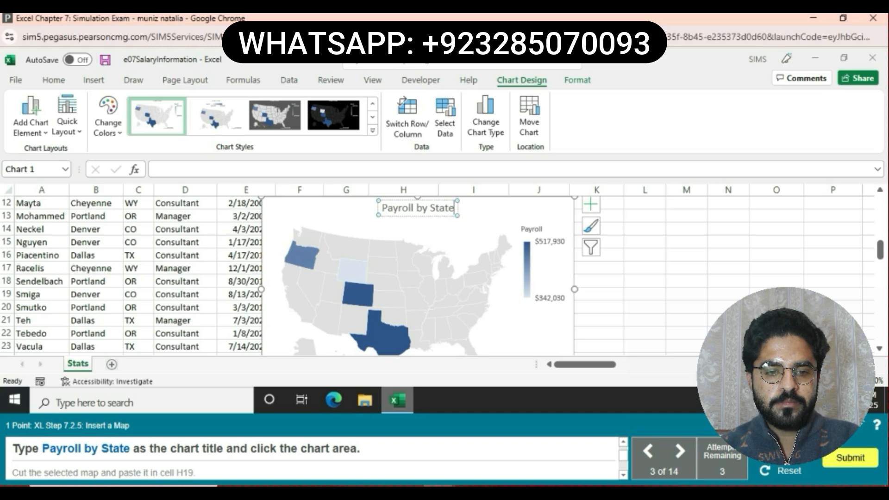
- Cut the map chart and paste it at cell H19
key("ctrl+x")
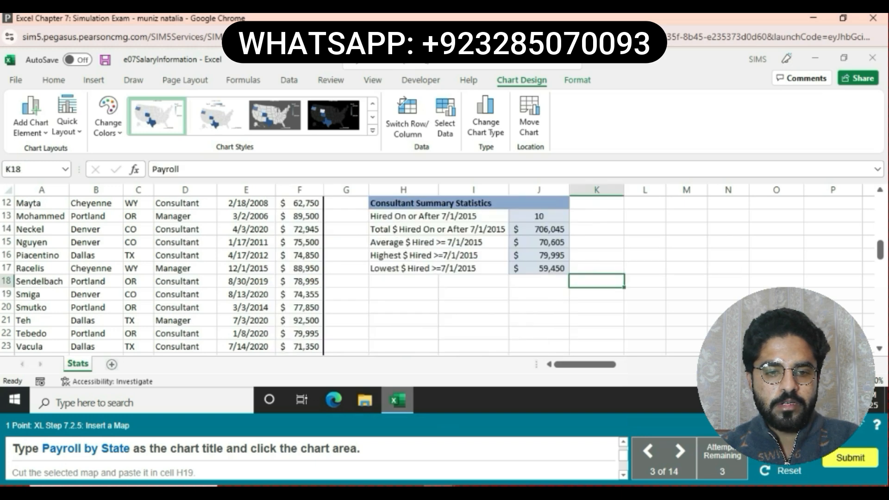
key("ctrl+v")
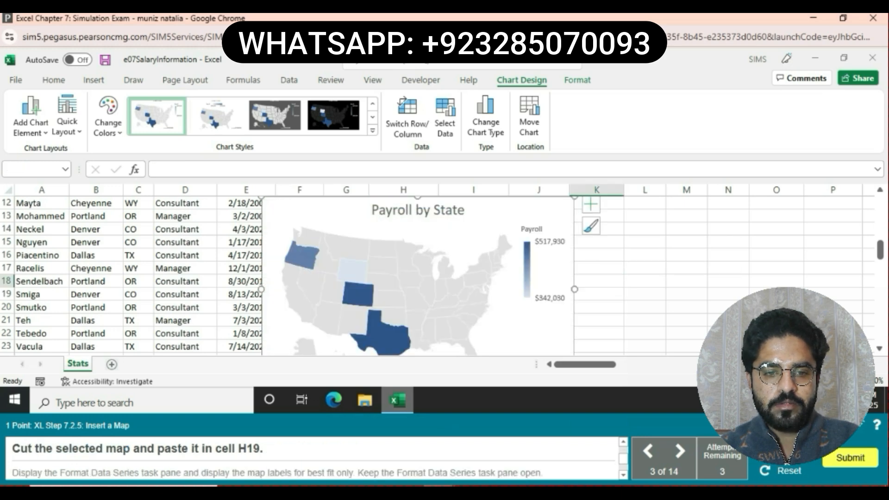
left_click(54, 80)
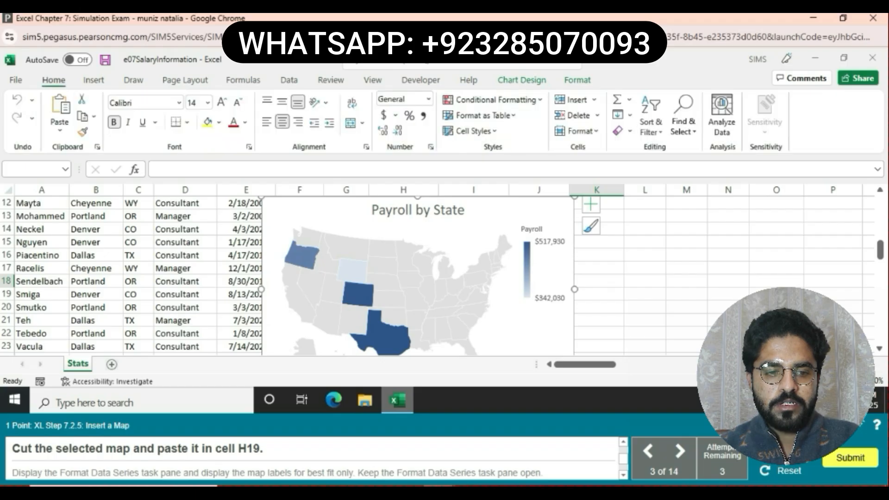
left_click(82, 99)
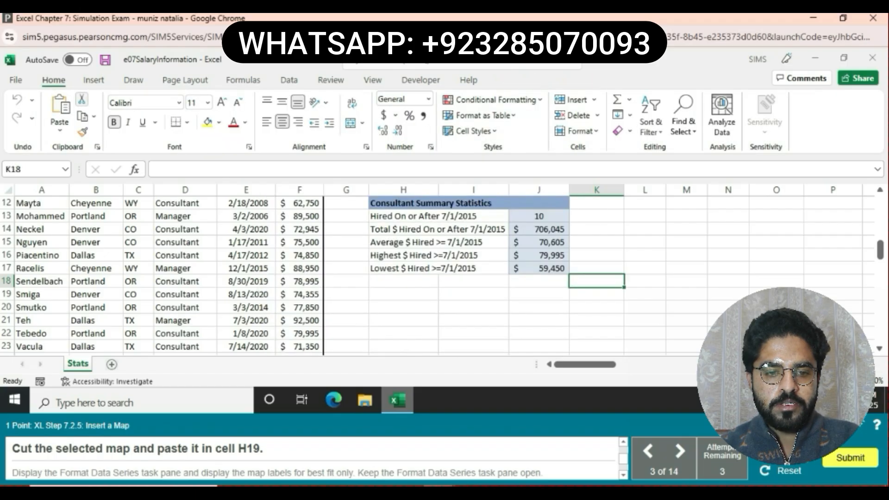
left_click(404, 294)
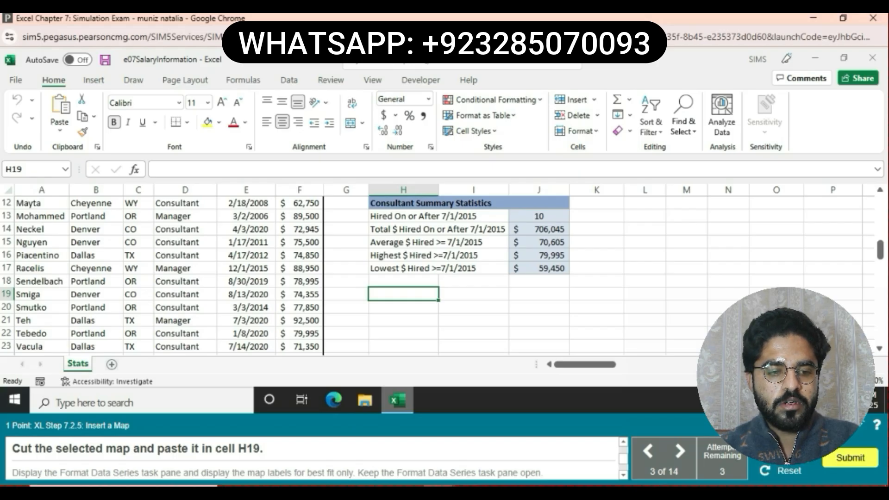
key("ctrl+v")
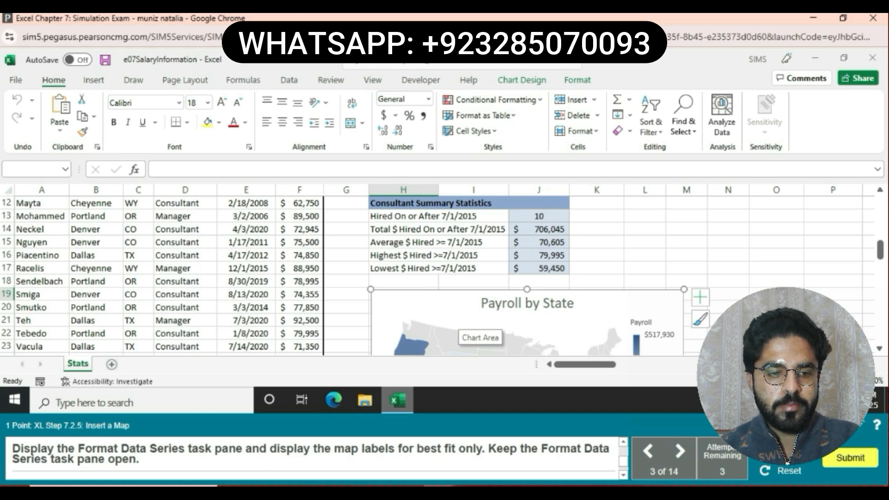
- Format the map series: keep projection and area Automatic, set Map Labels to Best fit only
left_click(612, 326)
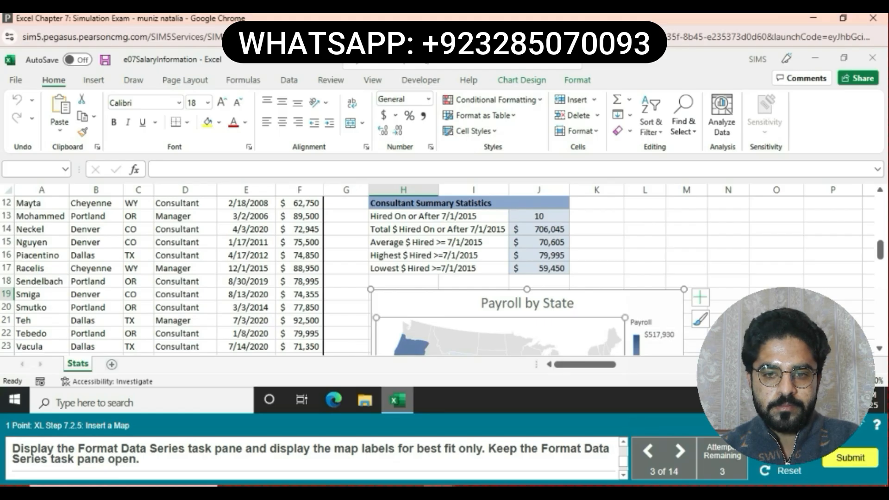
right_click(518, 337)
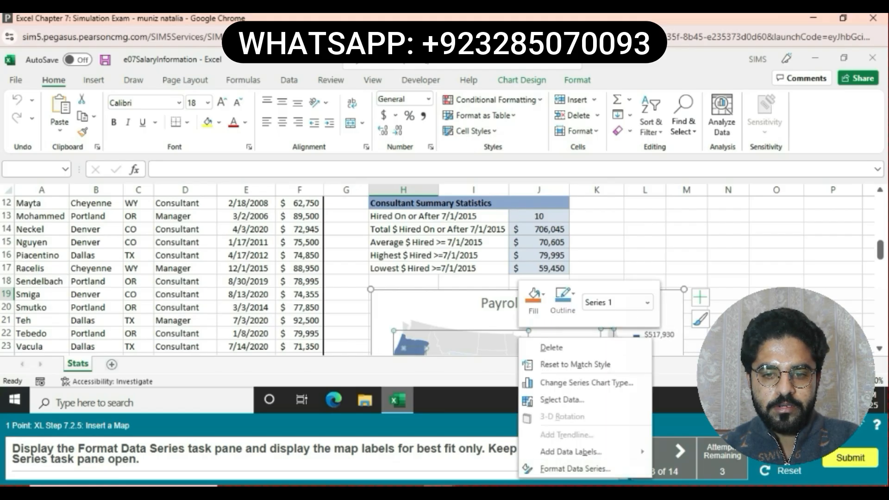
left_click(574, 468)
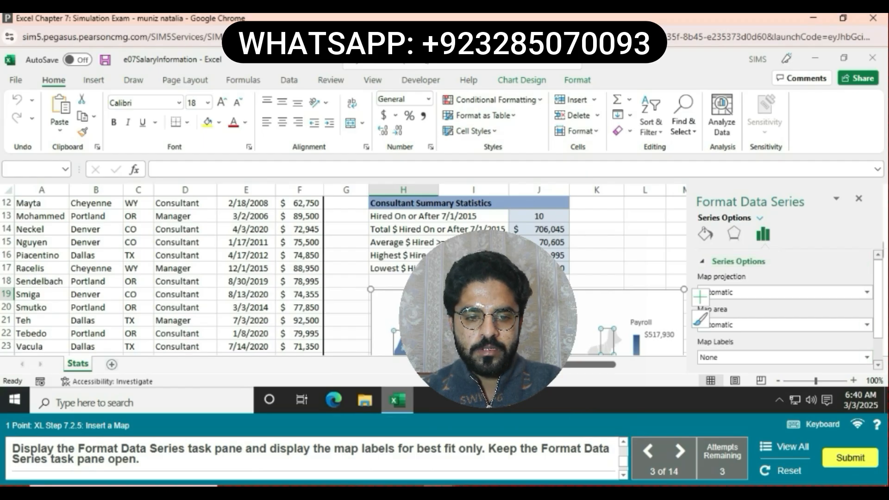
scroll(784, 300, "down", 1)
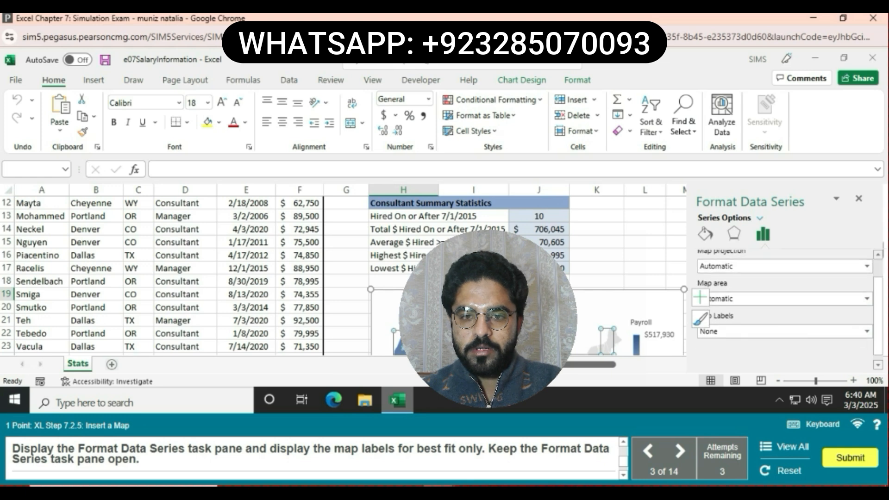
left_click(866, 266)
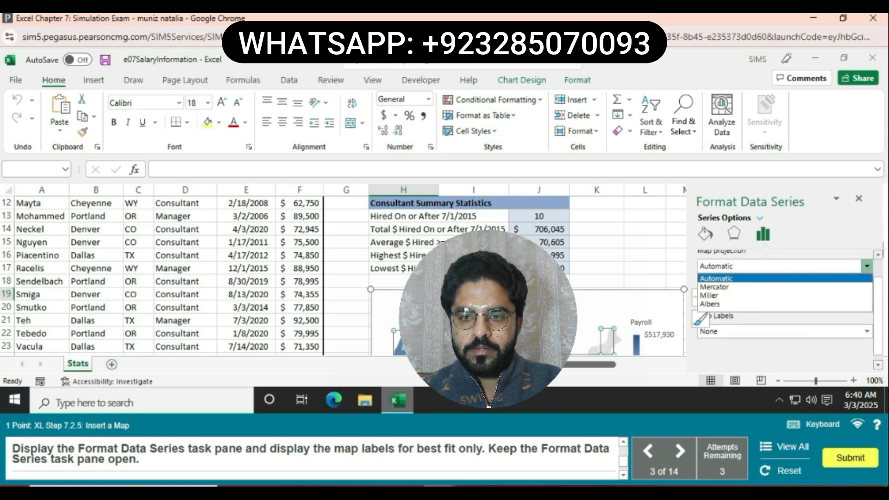
left_click(866, 266)
left_click(866, 298)
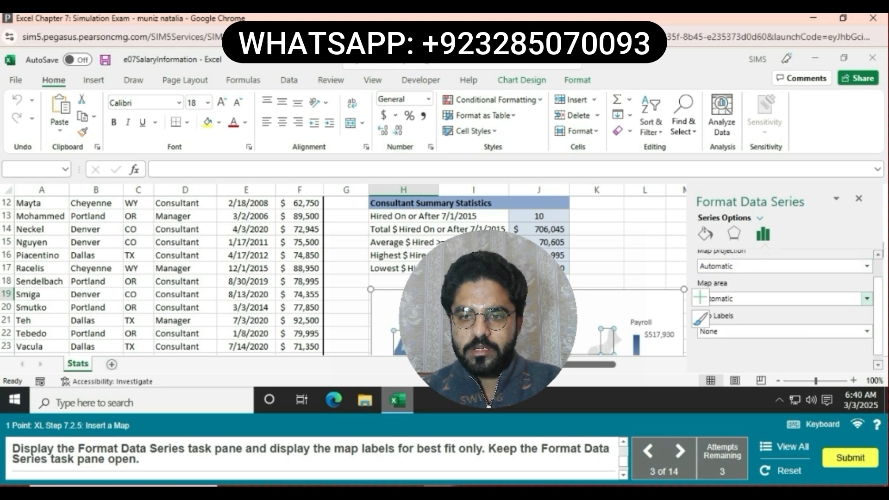
left_click(865, 298)
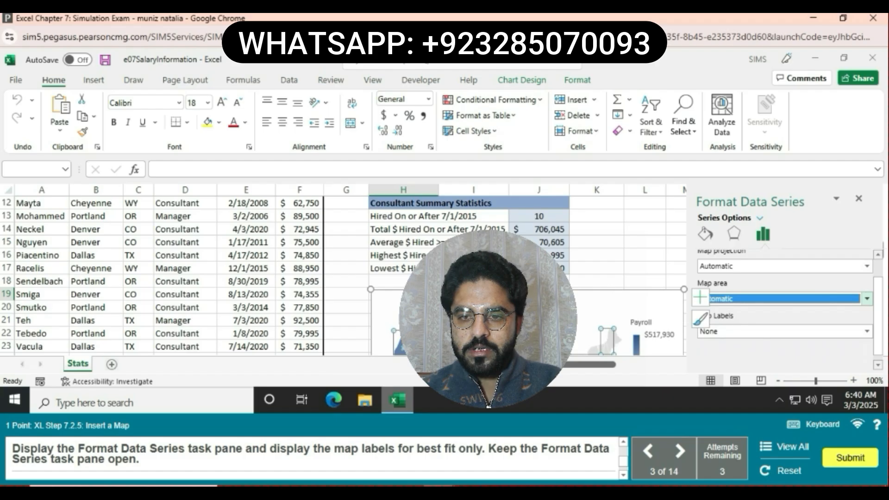
left_click(866, 331)
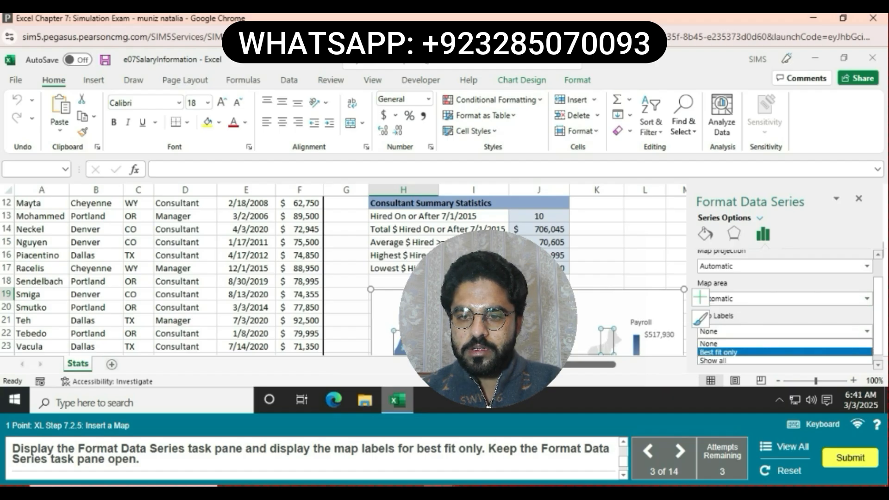
left_click(722, 352)
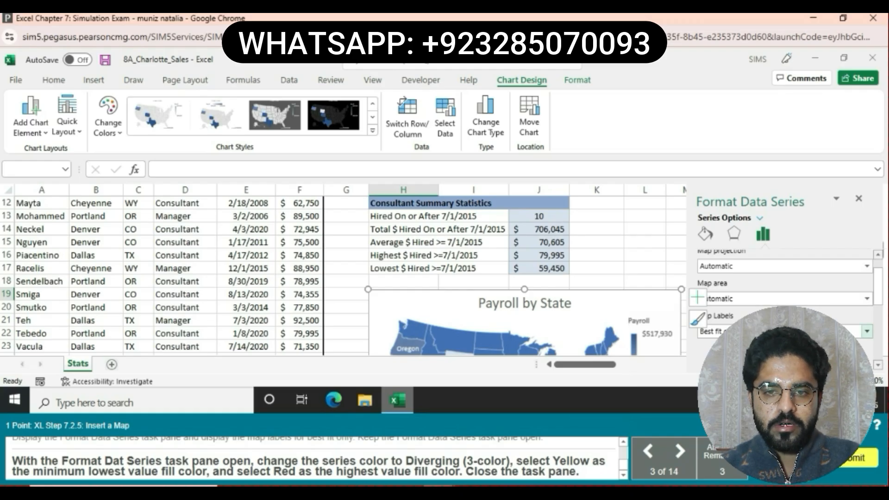
- Apply a Diverging (3-color) scheme with yellow for lowest and red for highest values, then close formatting
scroll(786, 296, "down", 3)
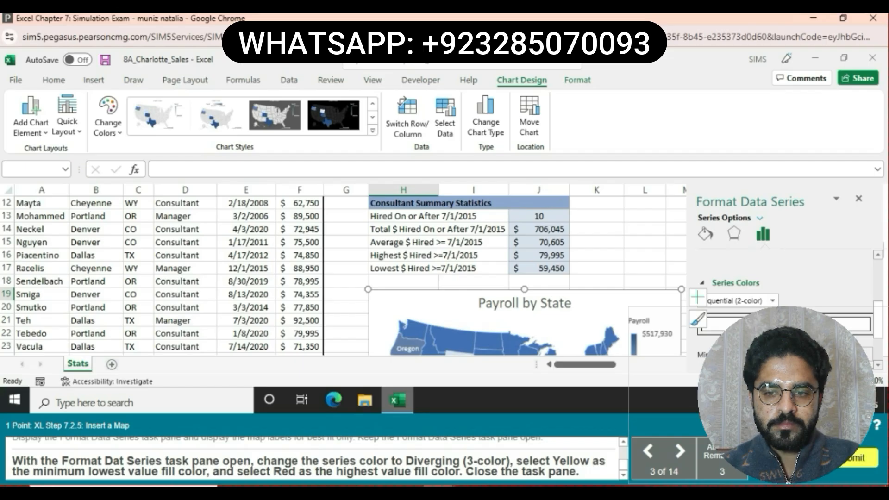
left_click(772, 300)
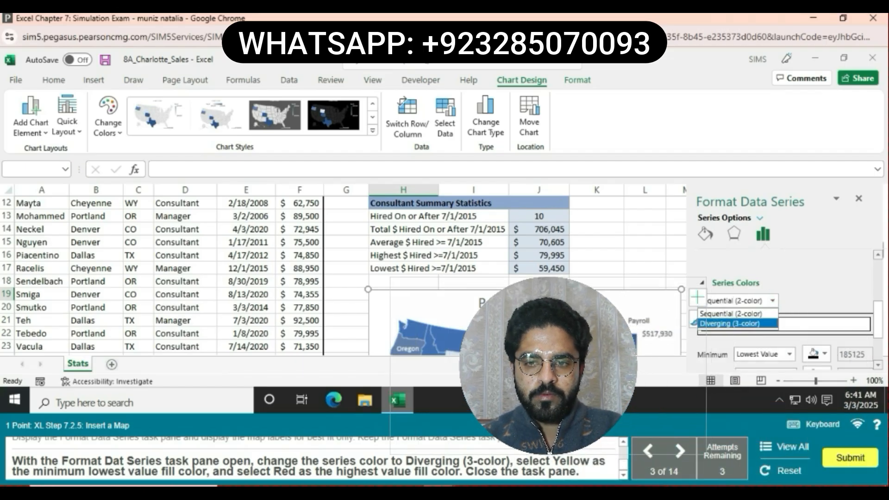
left_click(738, 323)
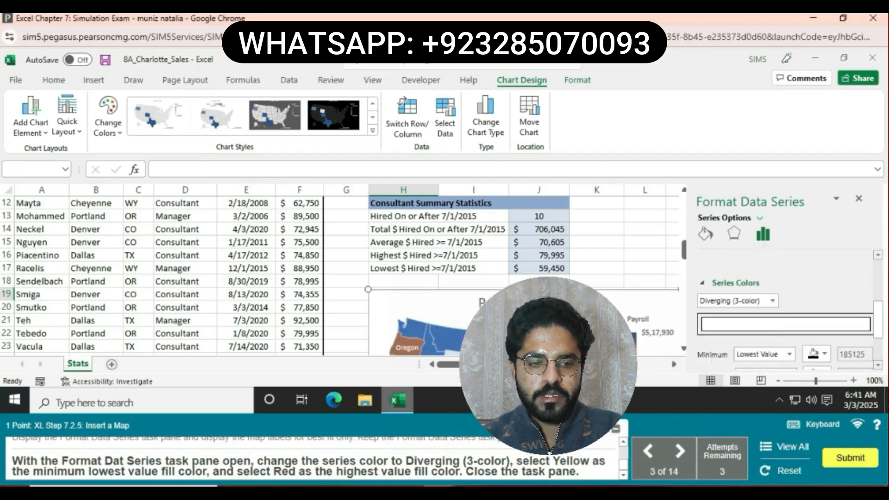
scroll(789, 308, "down", 2)
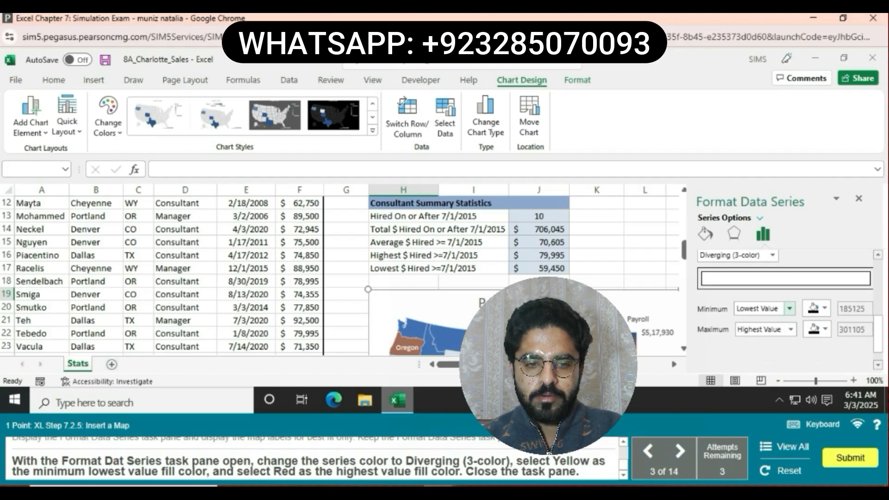
left_click(818, 309)
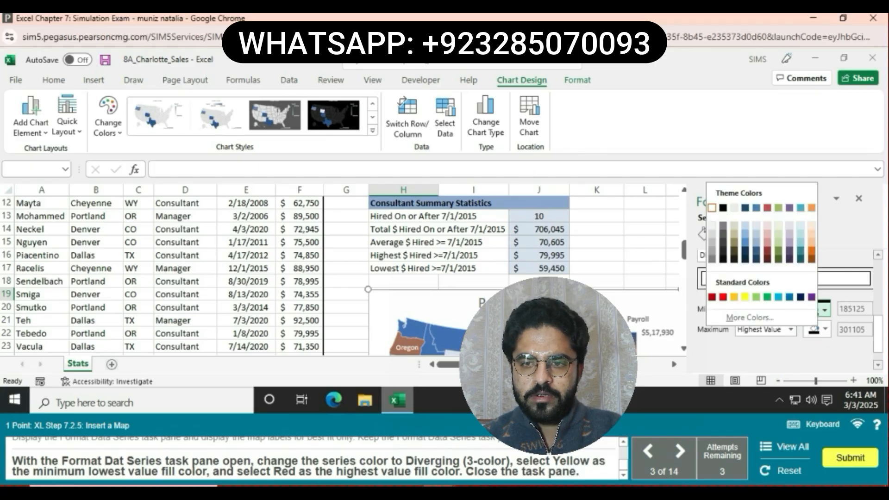
left_click(745, 296)
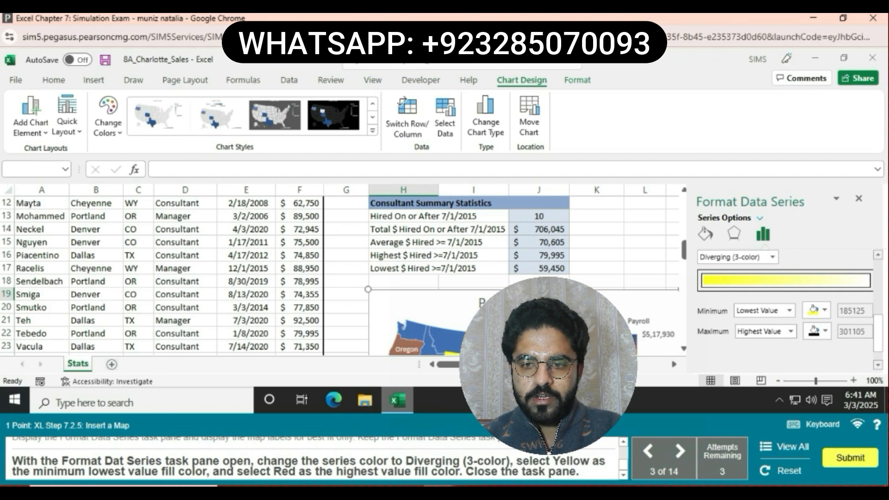
left_click(825, 331)
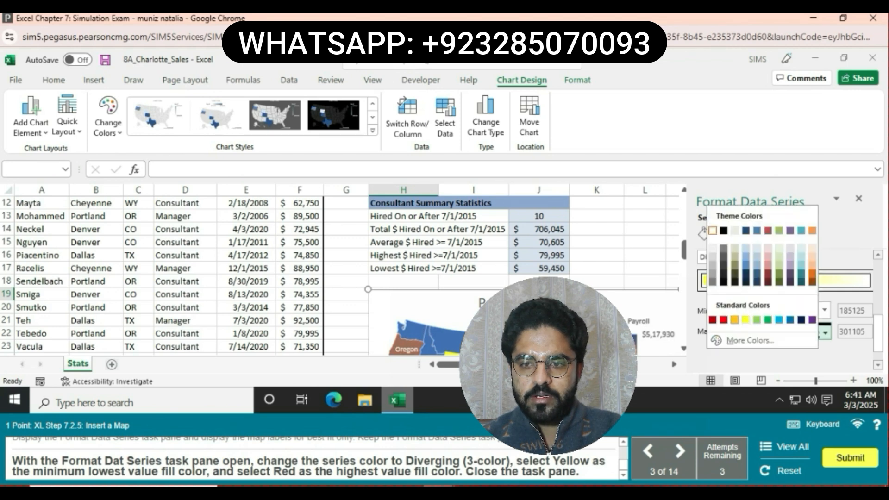
left_click(724, 320)
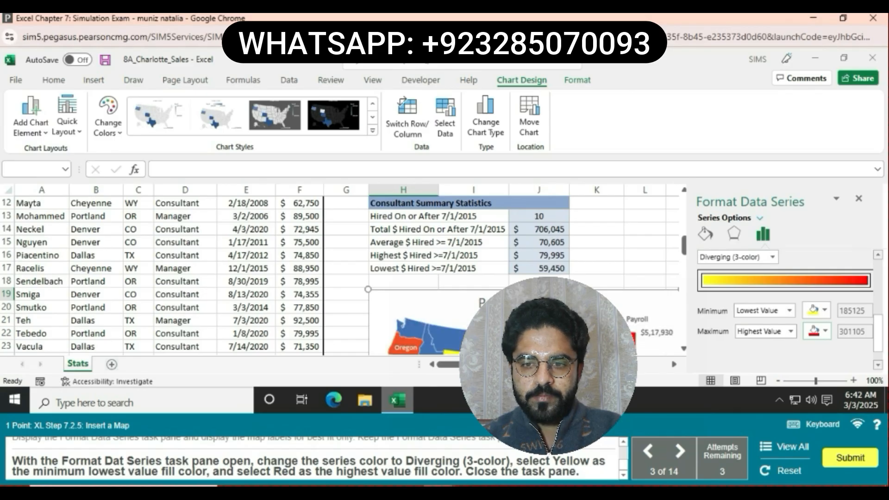
left_click(859, 198)
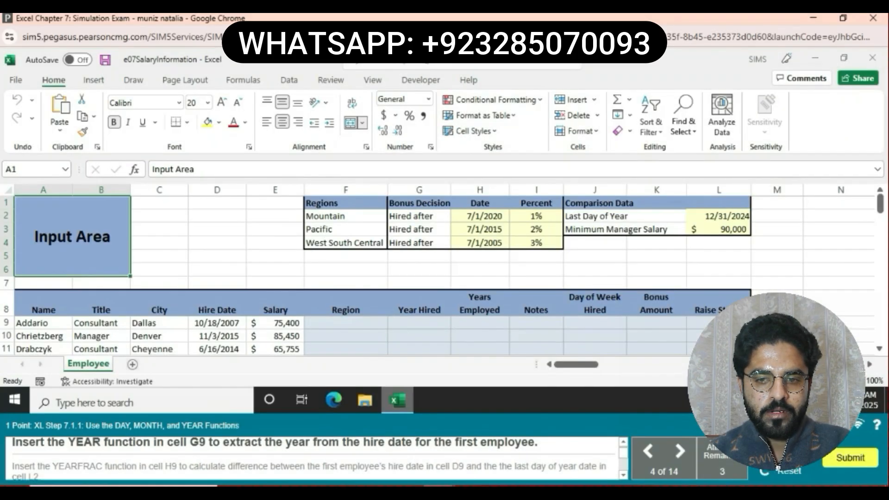
- Enter =YEAR(D9) in G9 so it shows the hire year 2007
left_click(419, 323)
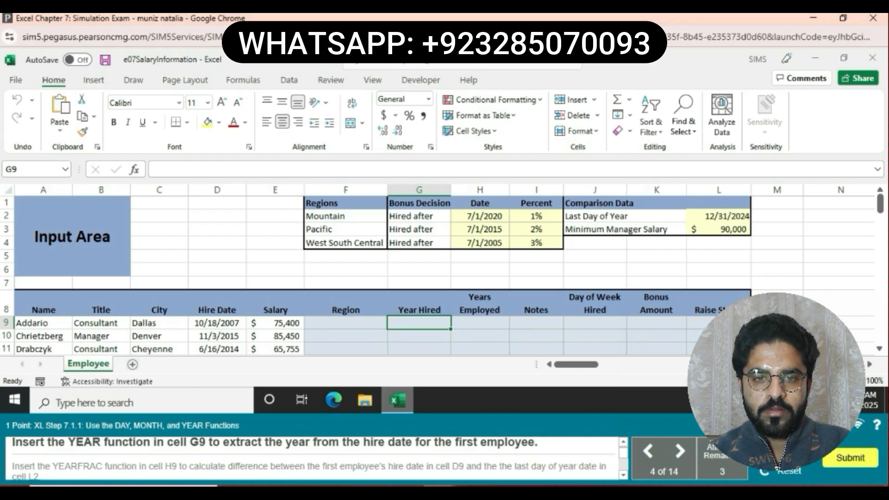
type("=")
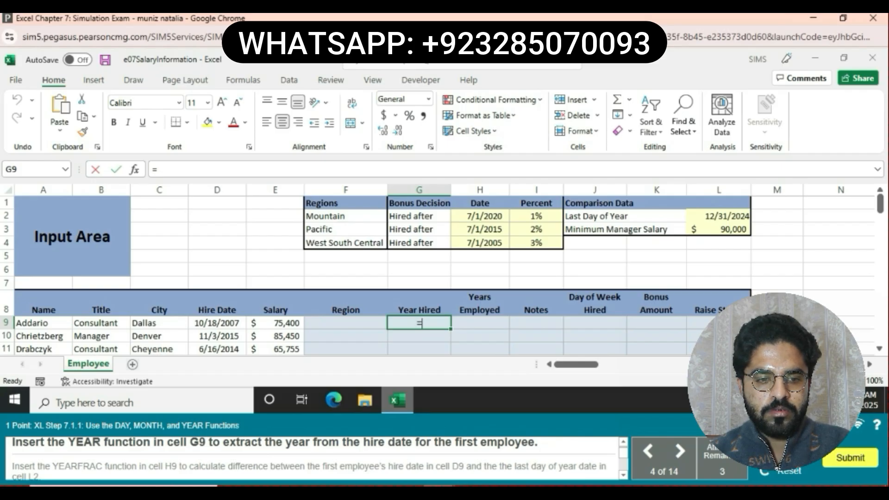
type("YE")
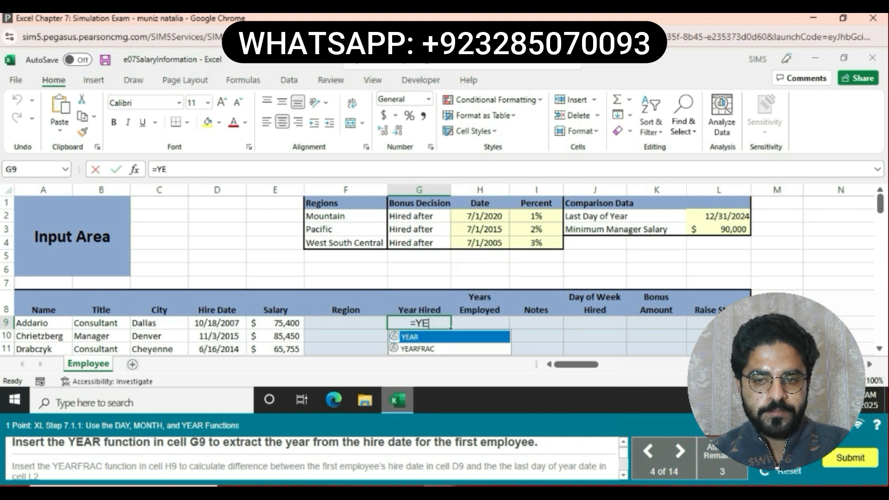
type("AR")
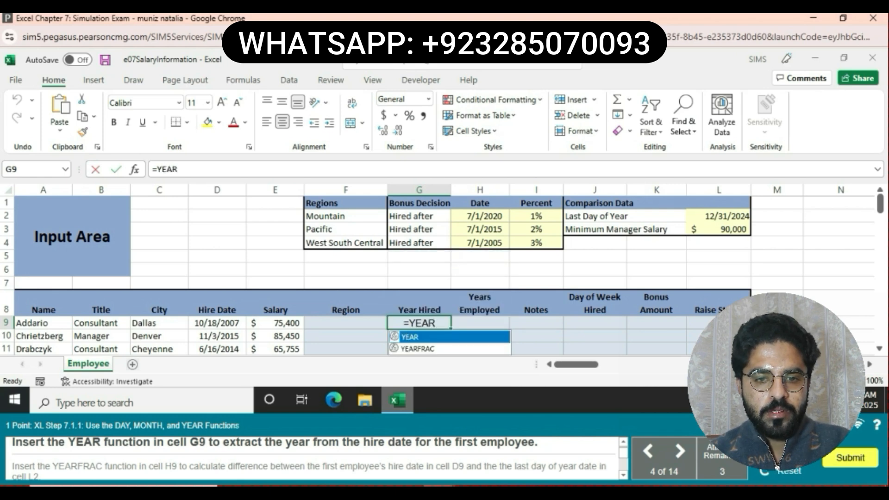
type("(")
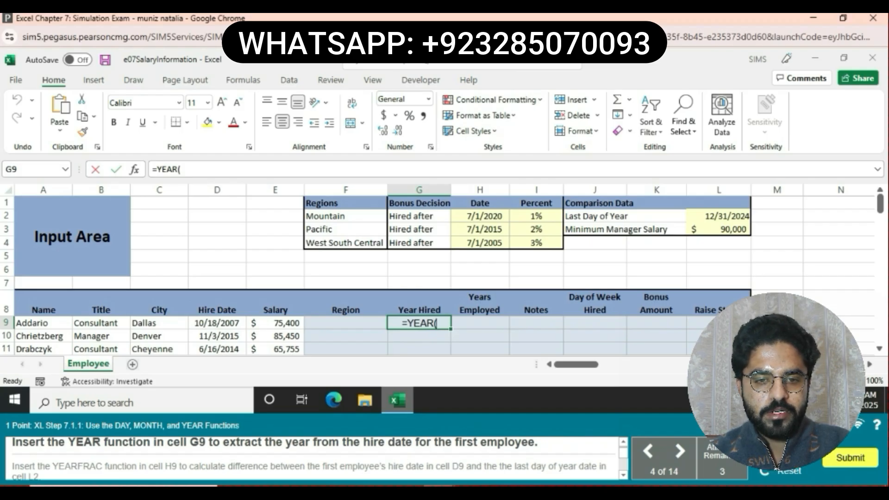
type("D9")
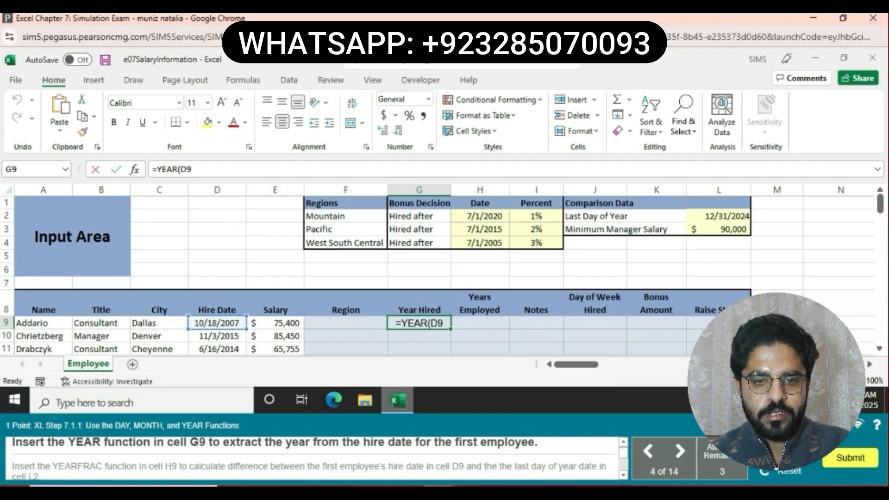
type(")")
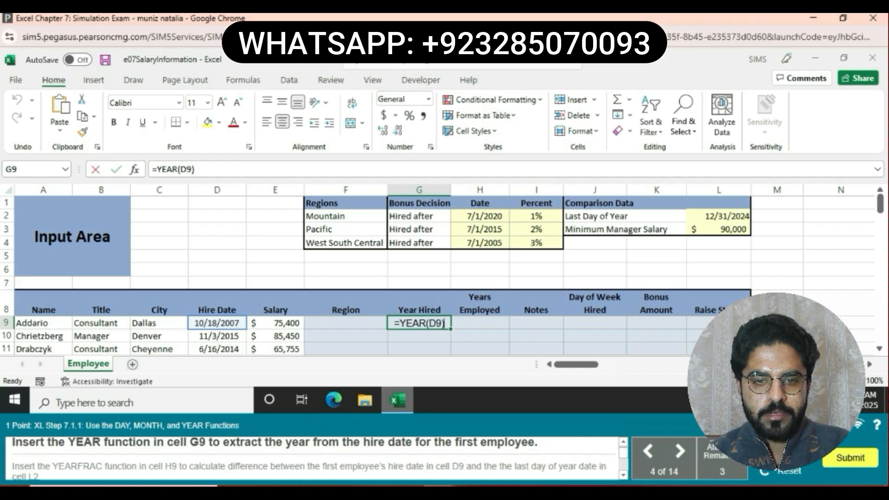
key("Return")
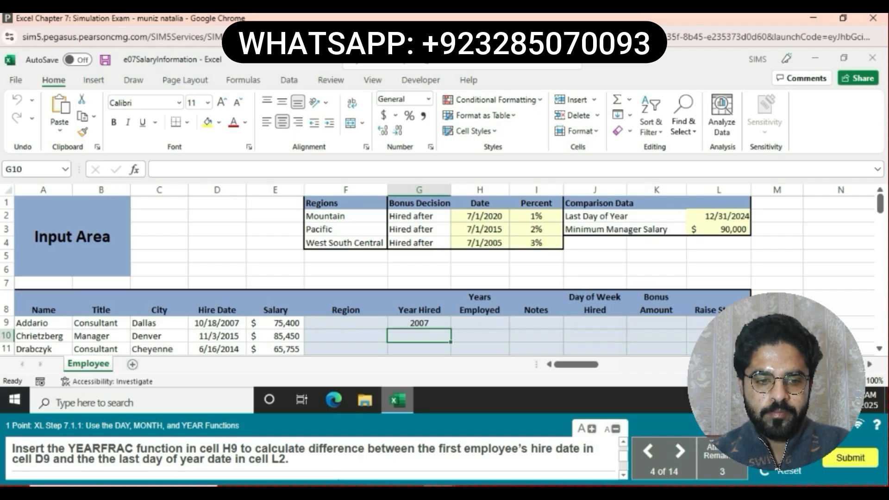
- Enter a YEARFRAC formula in H9 from hire date D9 to year-end L2, giving 17.2
left_click(480, 323)
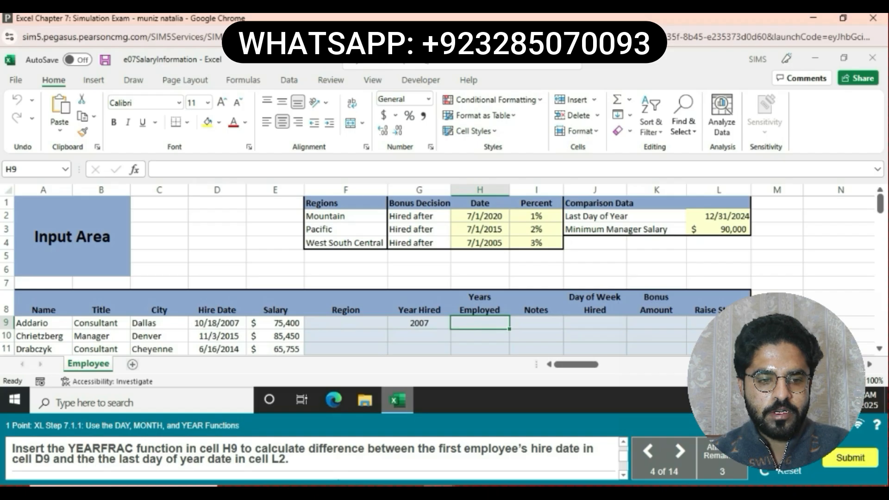
type("=")
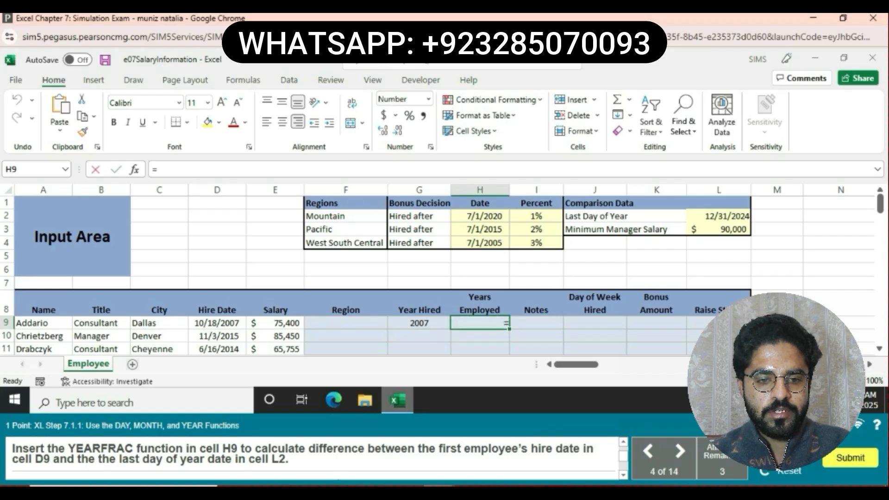
type("Y")
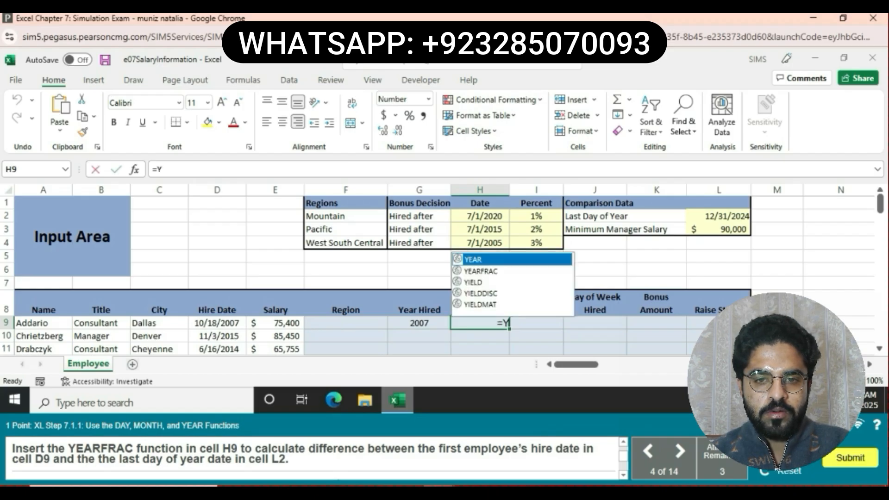
type("EA")
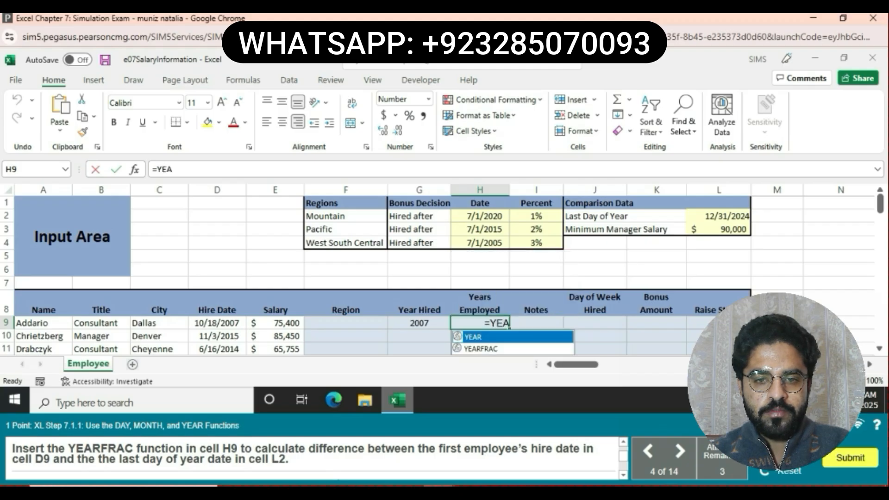
type("R")
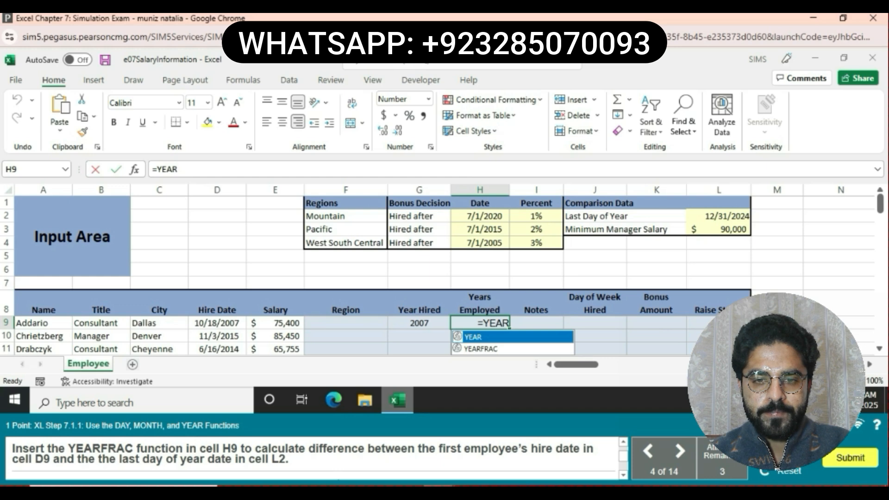
type("F")
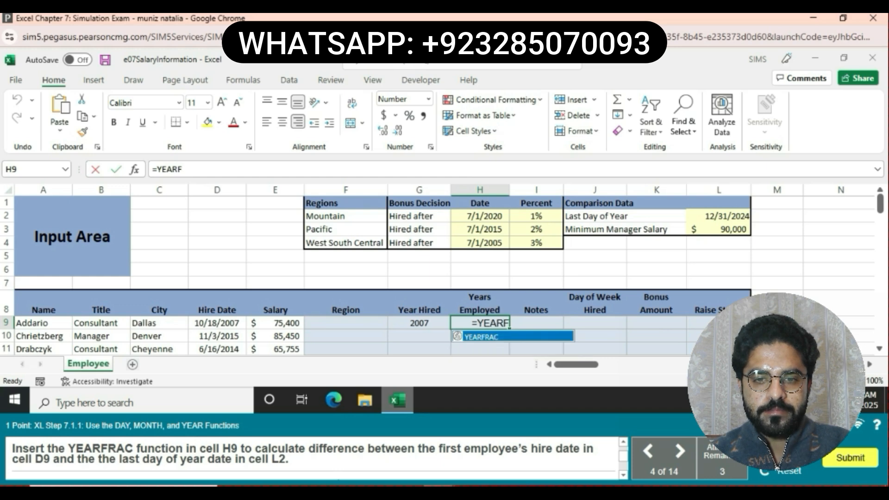
type("RAC")
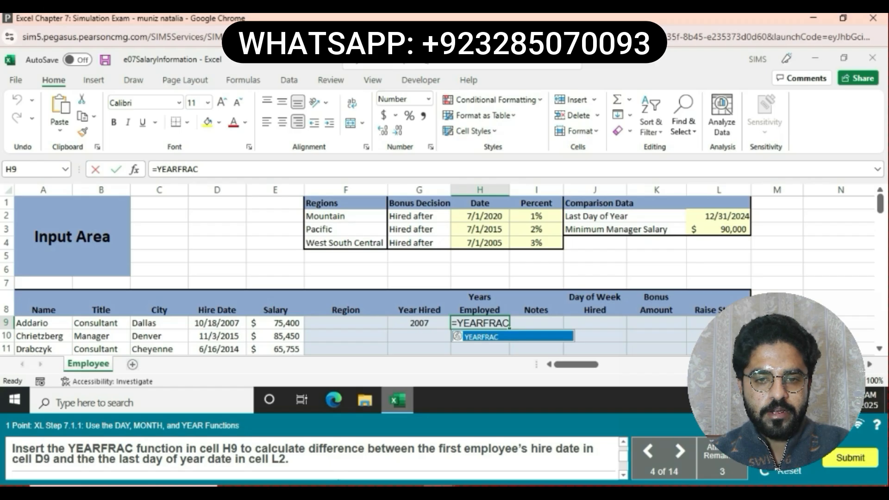
type("(")
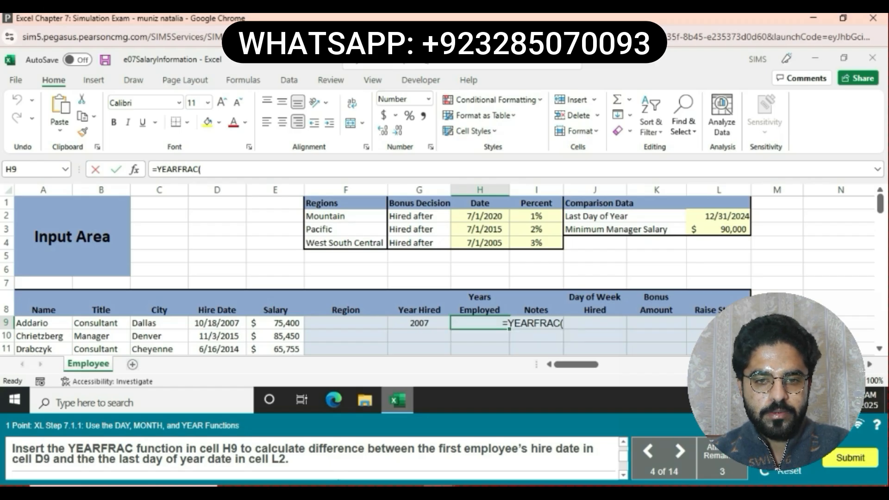
type("D9")
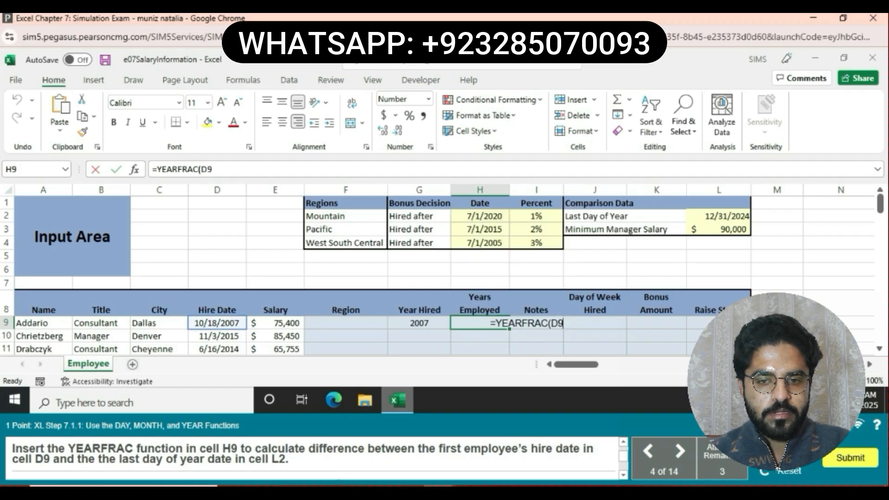
type(",")
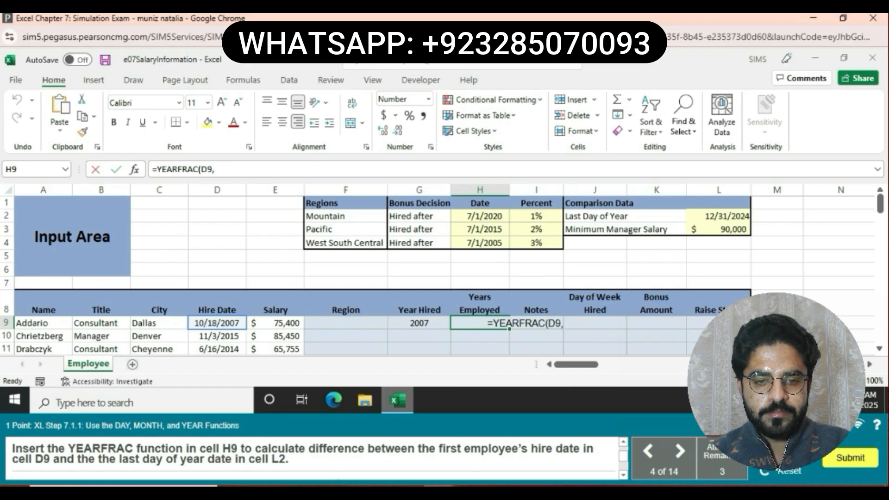
type("L")
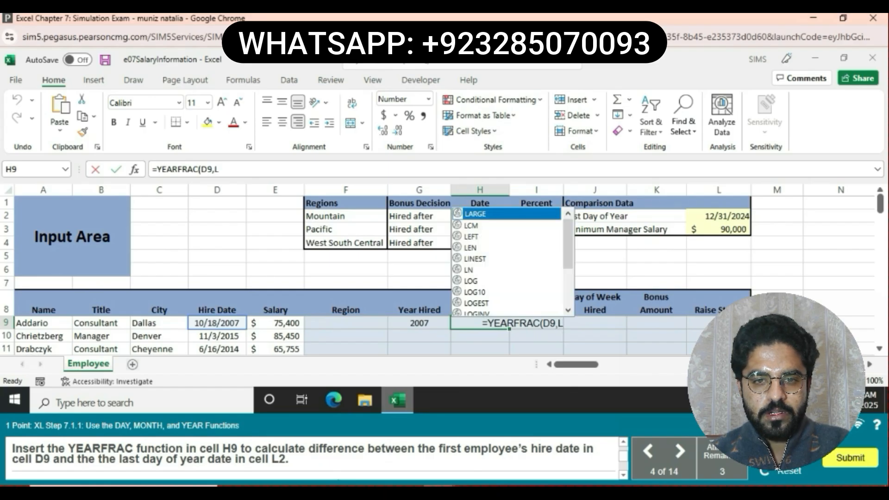
type("$")
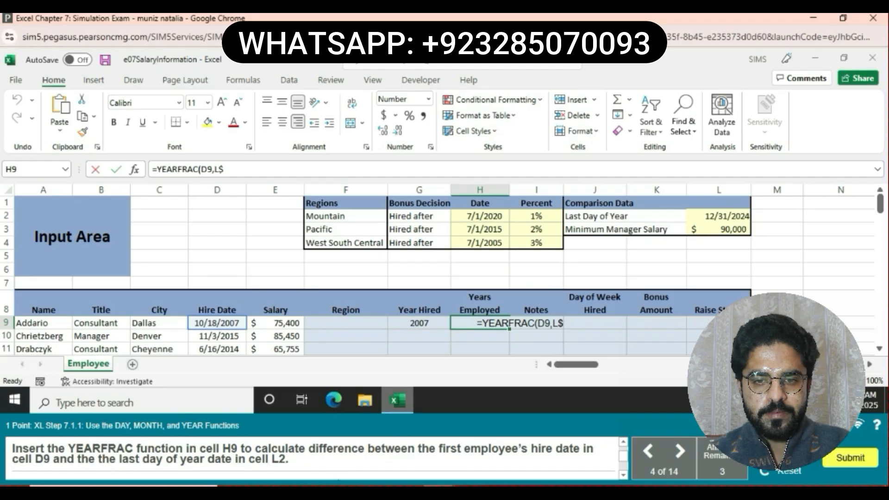
type("2")
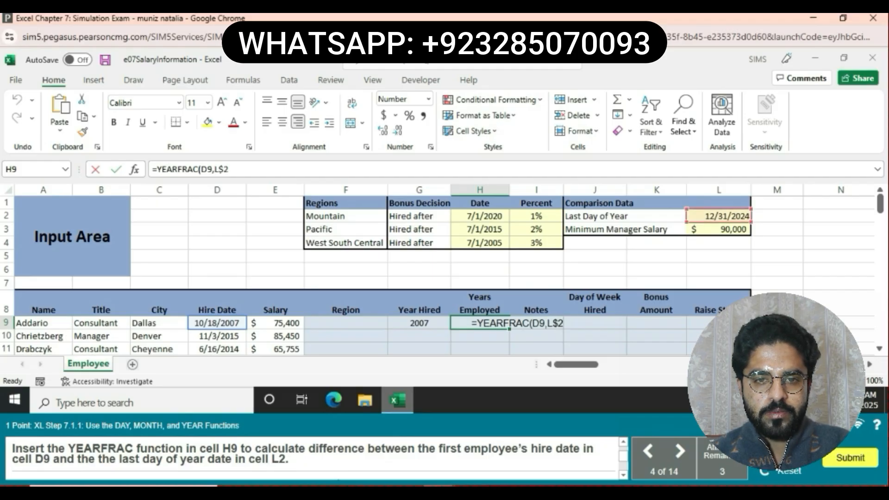
type(")")
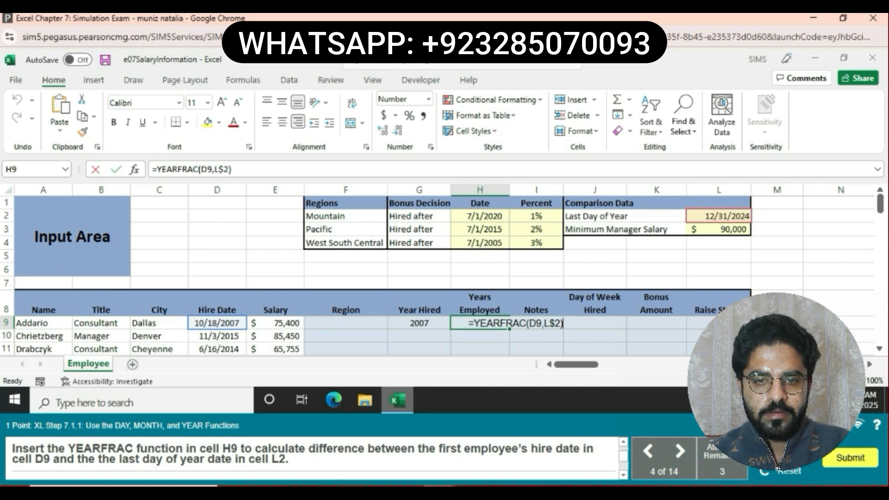
key("Return")
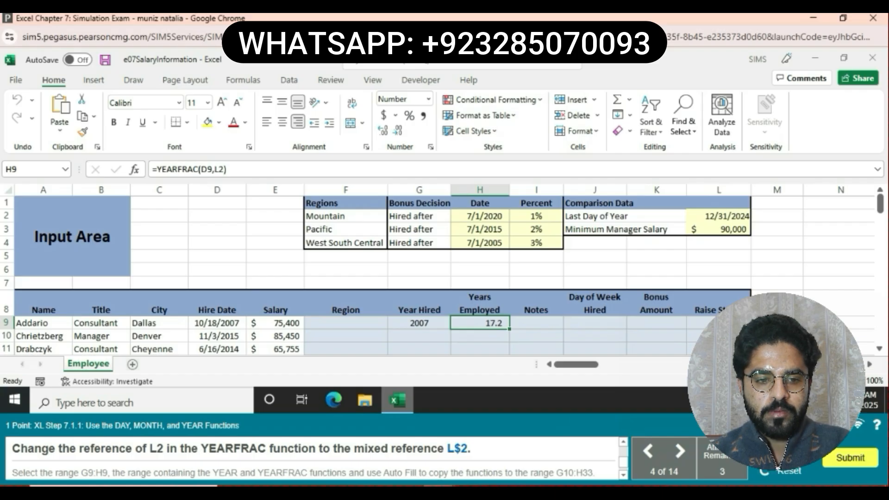
- Edit H9's YEARFRAC formula to use the mixed reference L$2
left_click(223, 169)
left_click(218, 170)
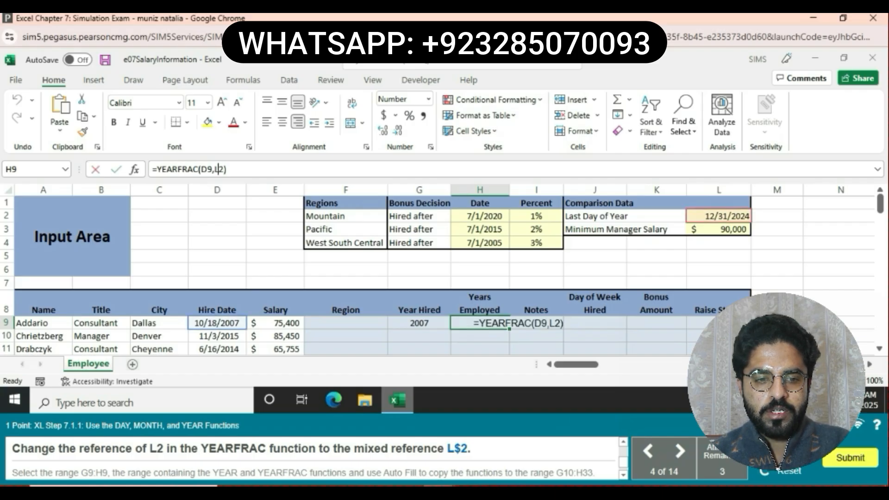
type("$")
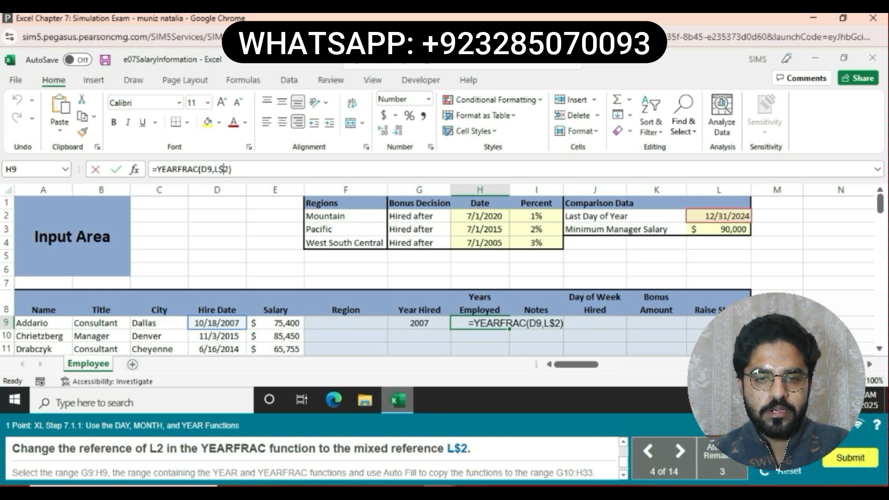
key("Return")
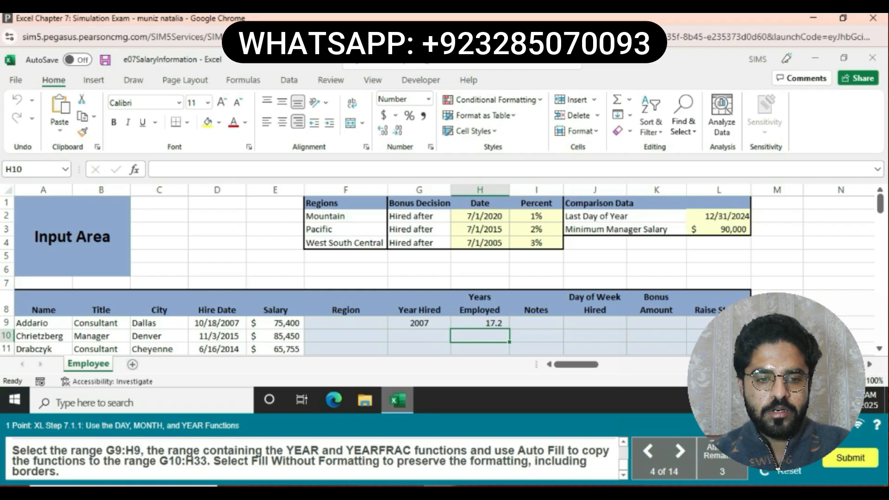
- Fill the G9:H9 formulas down to row 33 using Fill Without Formatting
left_click(419, 323)
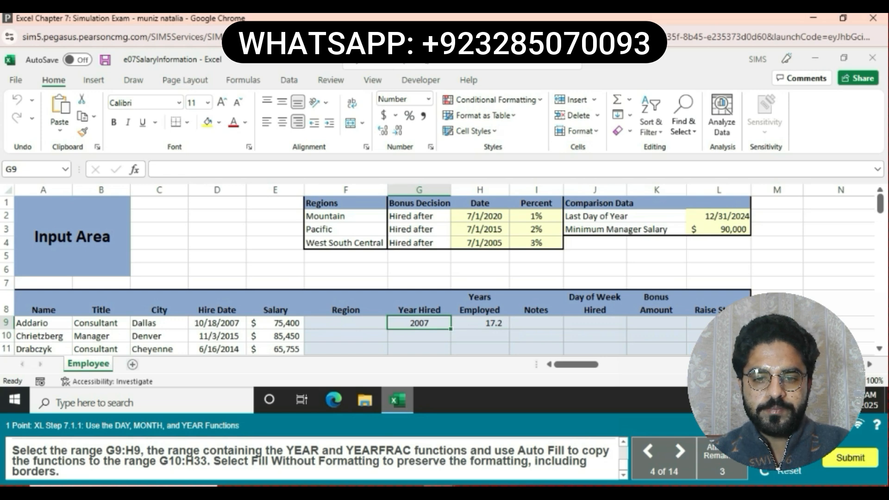
left_click_drag(419, 323, 480, 323)
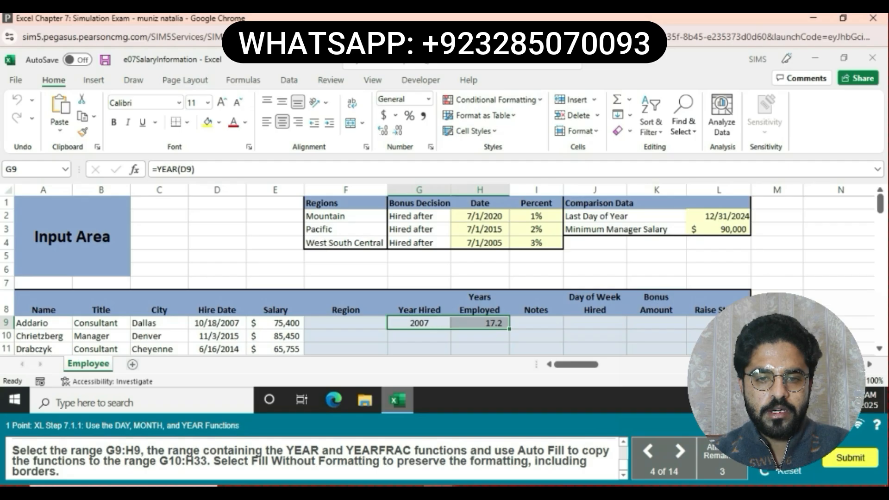
mouse_move(509, 330)
left_mouse_down()
mouse_move(509, 356)
mouse_move(509, 337)
left_mouse_up()
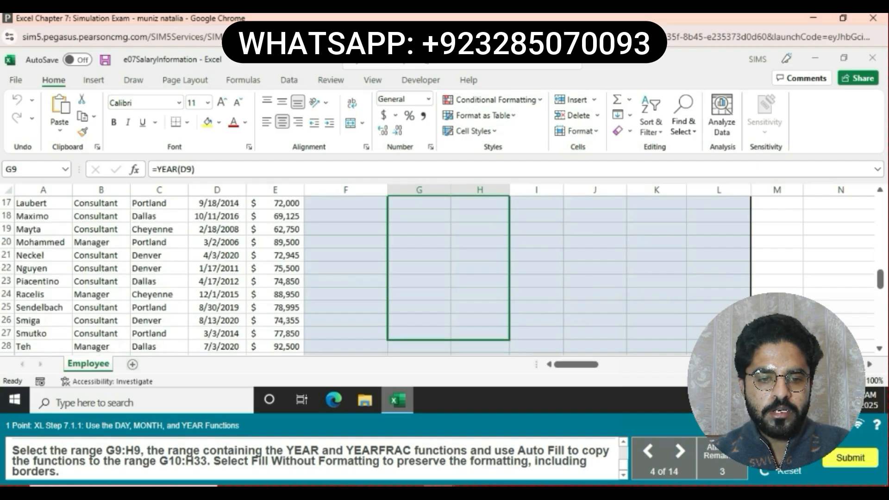
left_click_drag(509, 338, 509, 287)
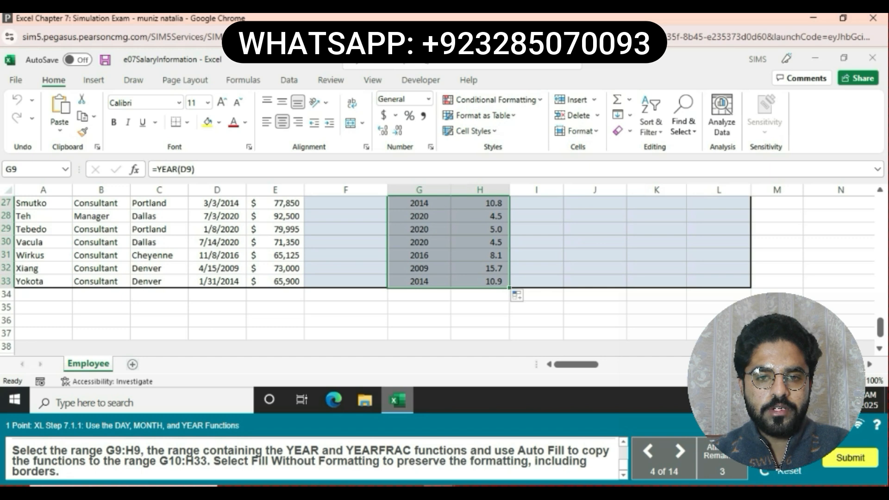
left_click(518, 296)
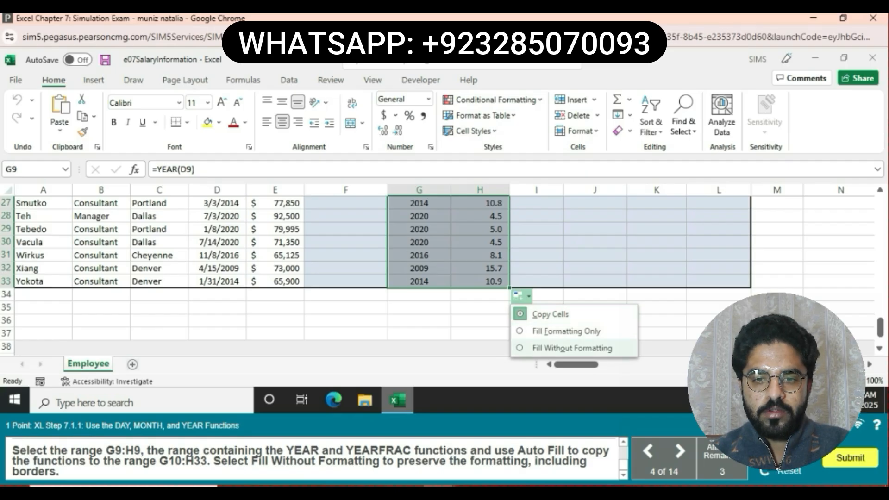
left_click(572, 347)
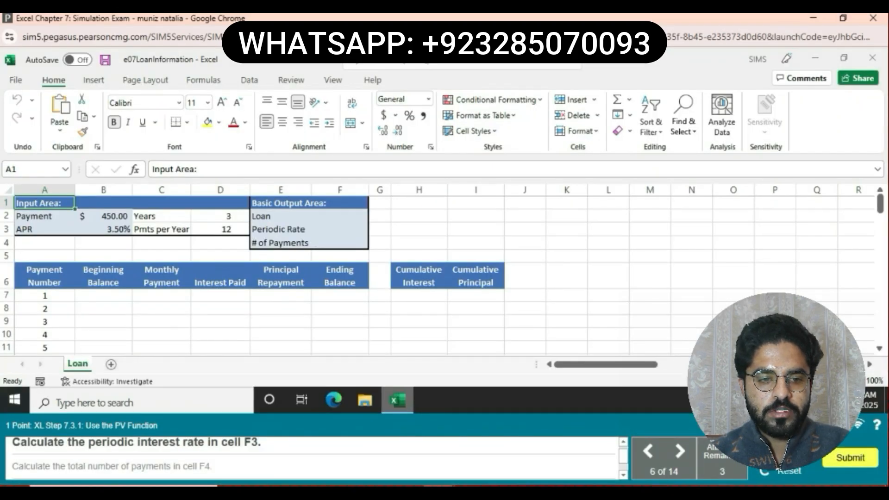
- Enter =B3/D3 in F3 for a periodic rate of 0.292%
left_click(339, 229)
type("=")
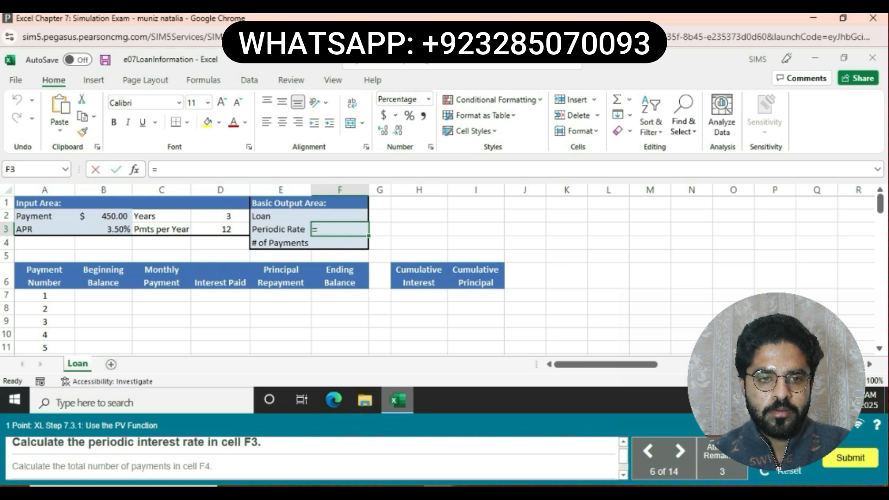
type("B3")
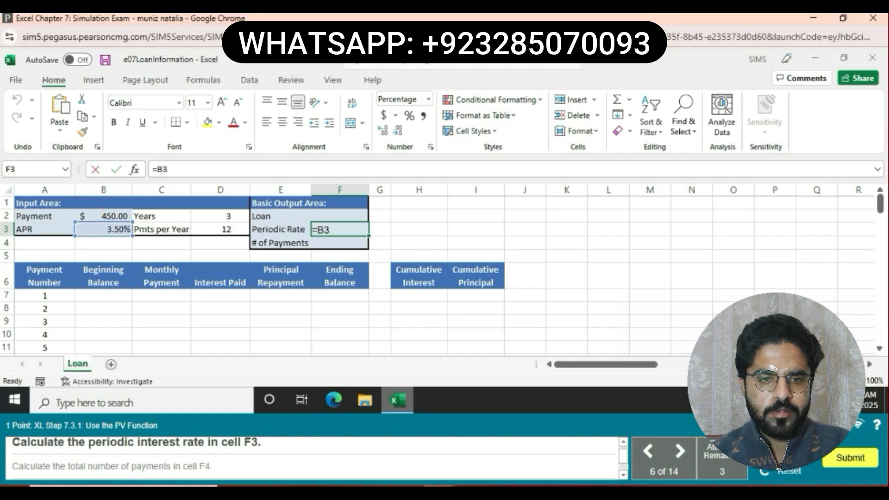
type("/")
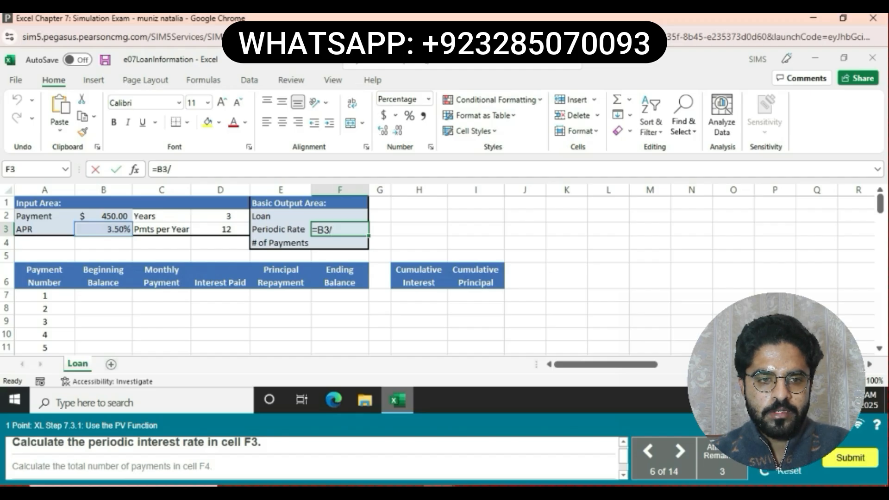
type("D3")
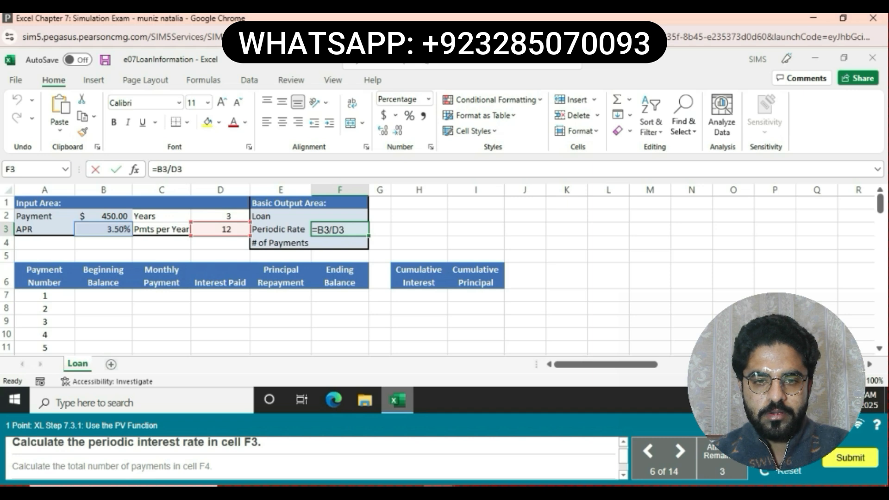
key("Return")
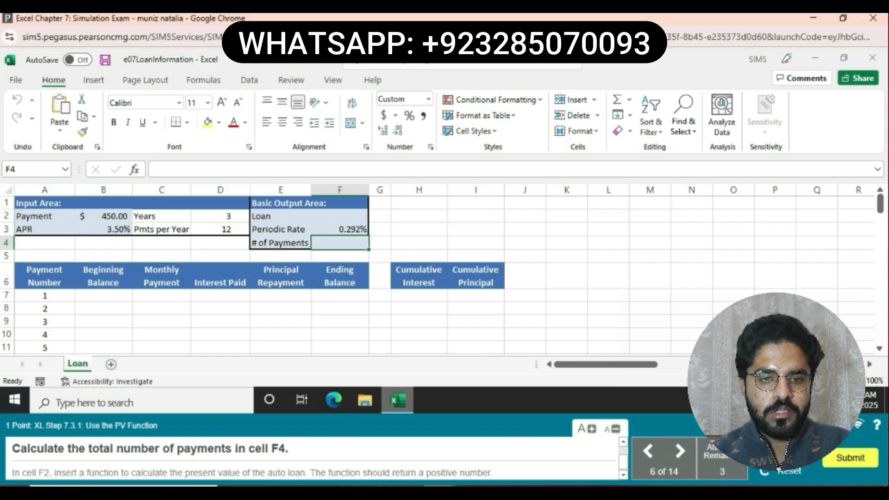
- Enter =D2*D3 in F4 for a total of 36 payments
type("=")
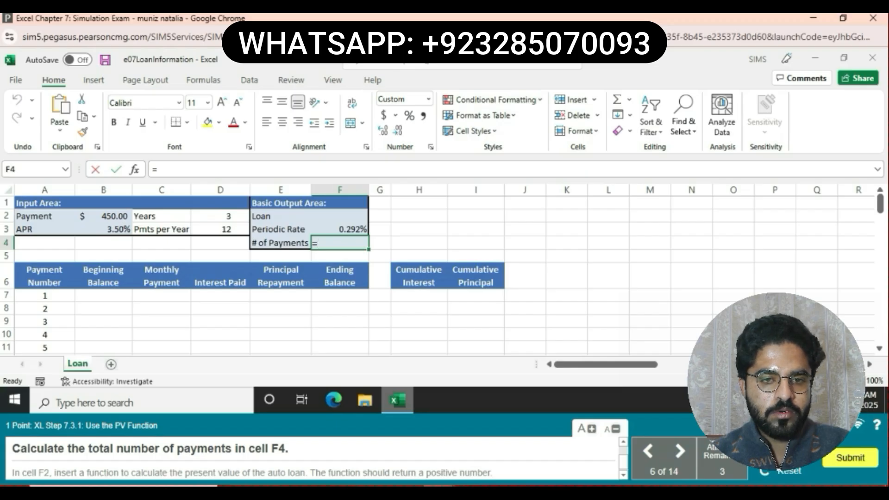
type("D2")
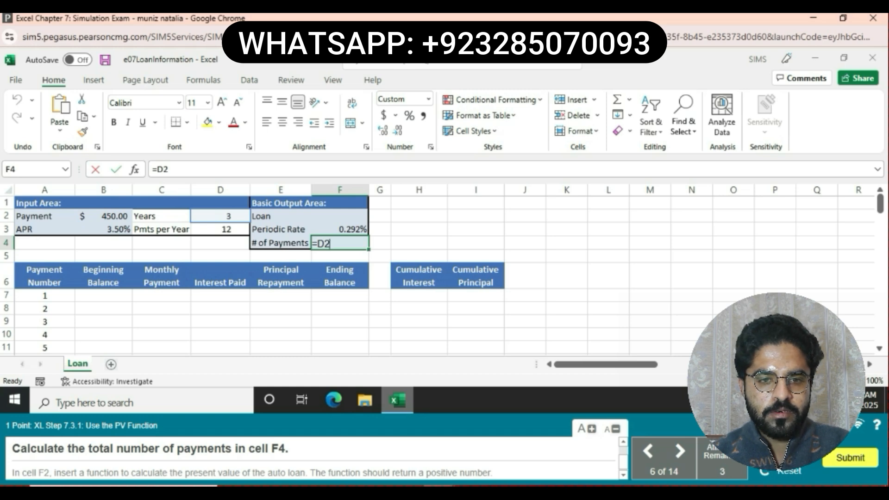
type("*")
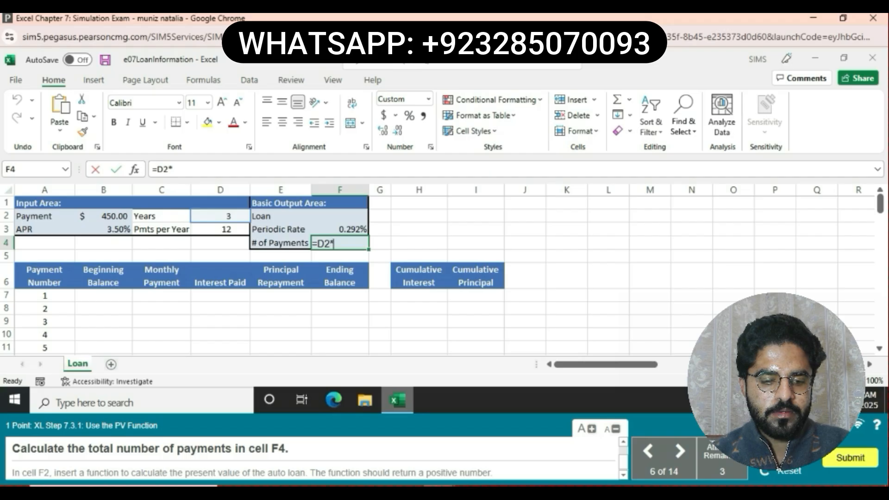
type("D")
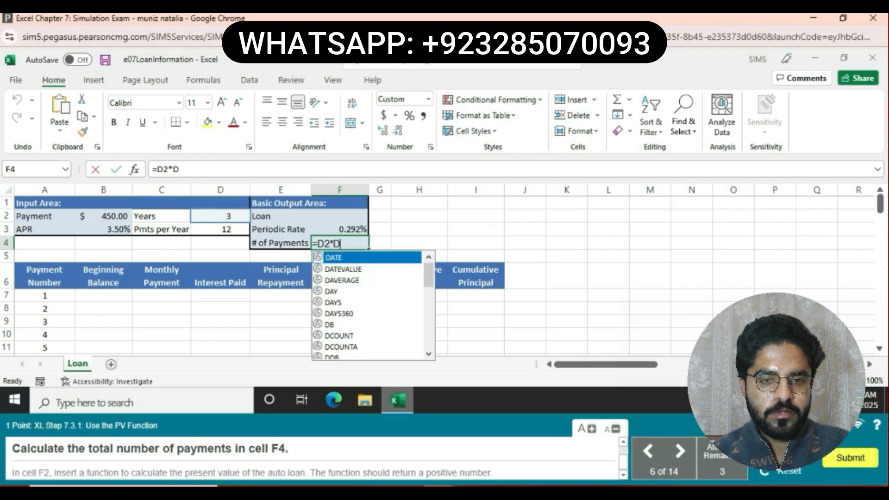
type("3")
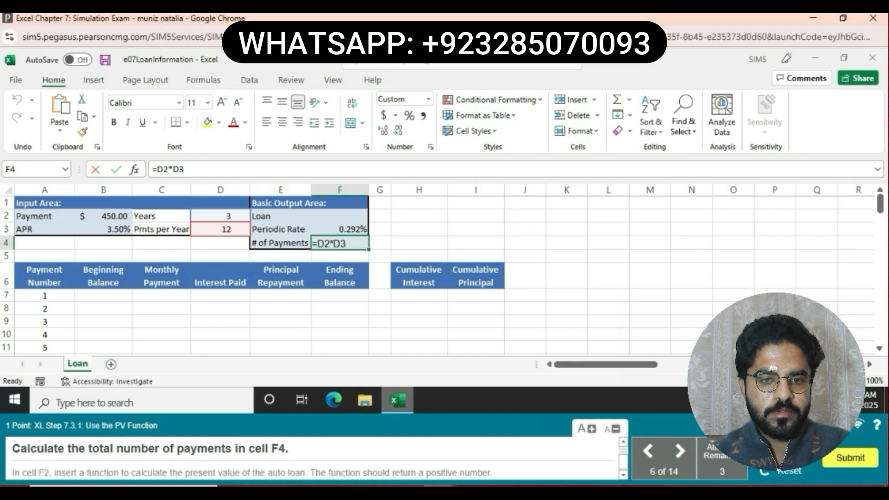
key("Return")
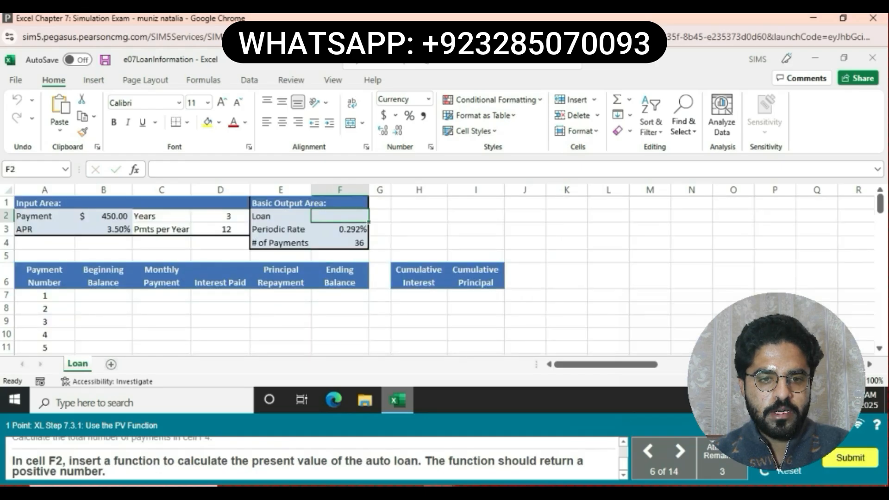
- Type =PV(F3,F4,-B2) in F2 to compute the loan amount as a positive value
type("=")
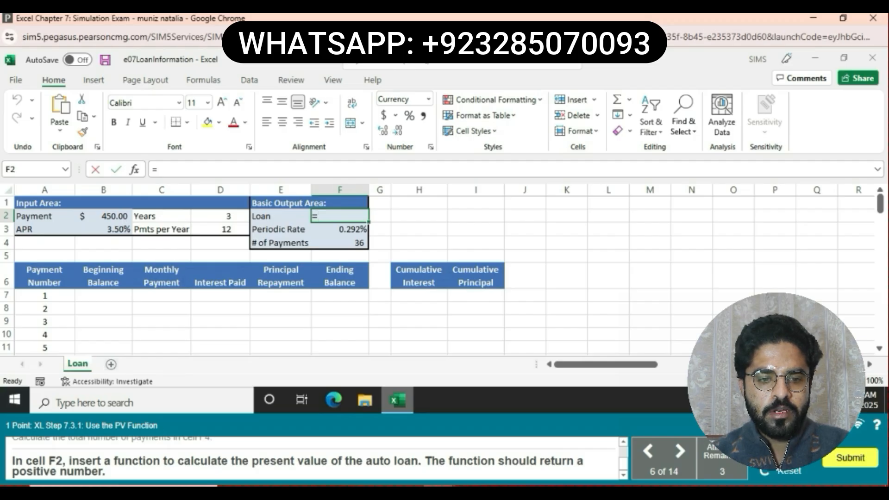
type("PV")
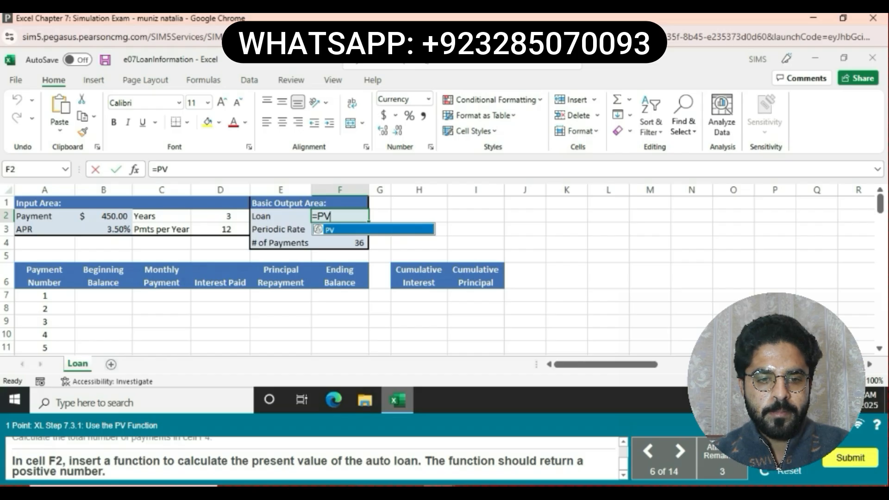
type("(")
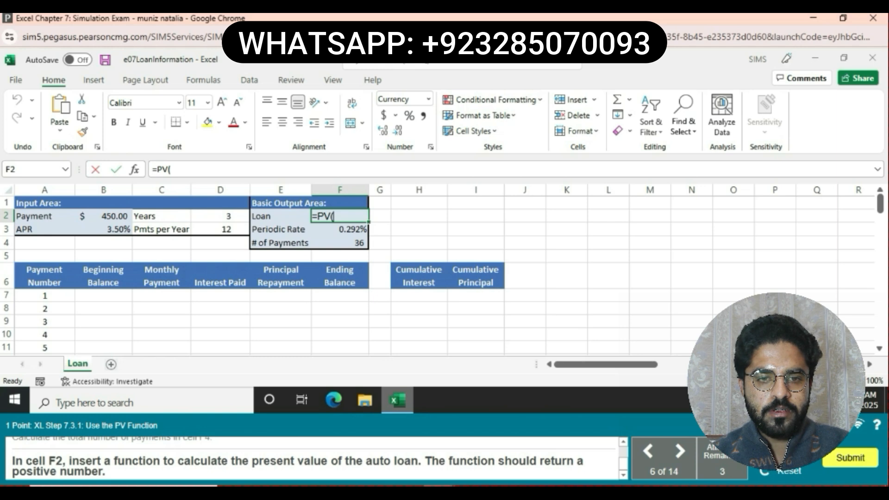
type("F3")
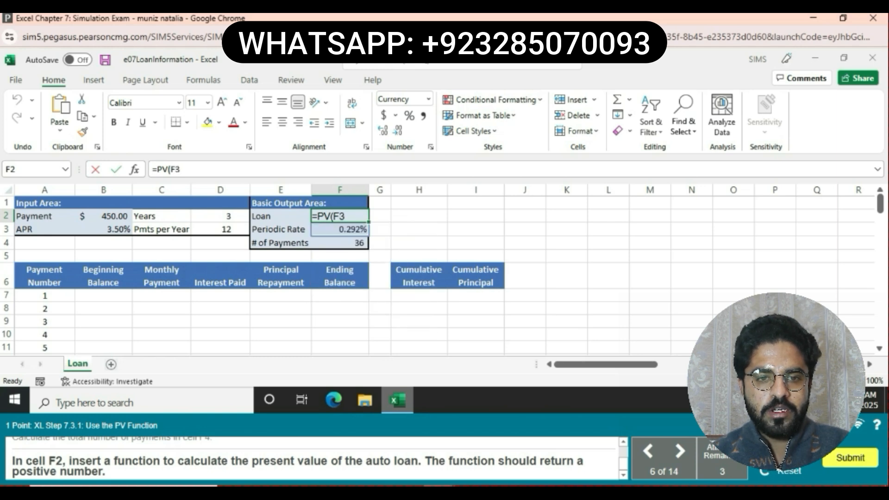
type(",")
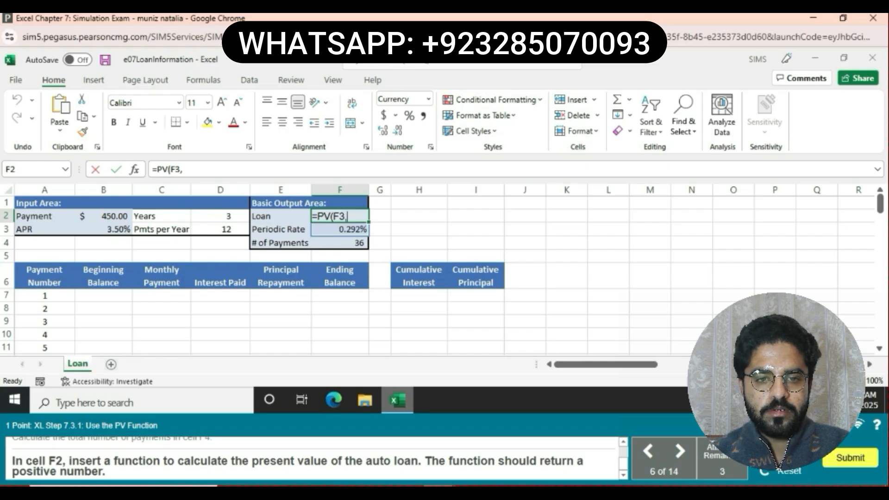
type("F4")
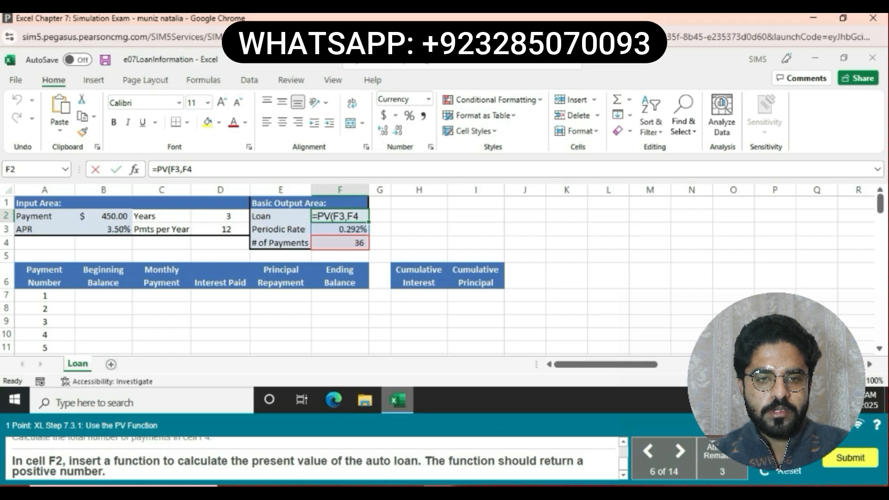
type(",")
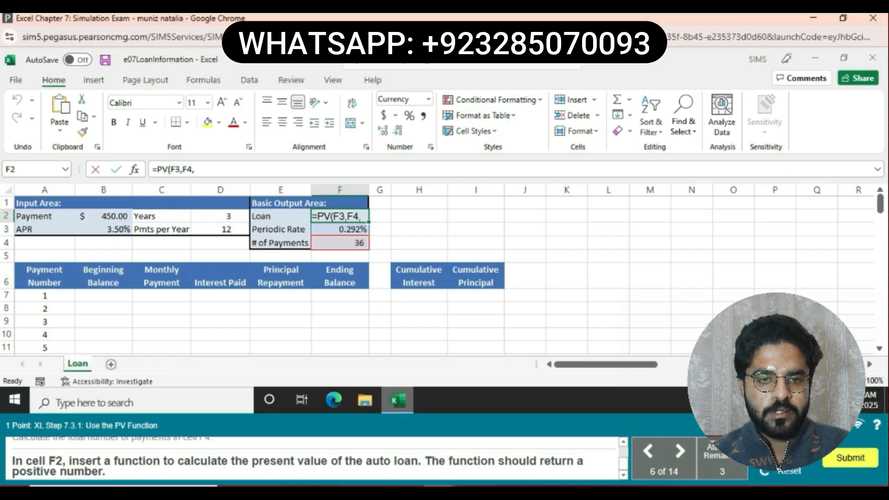
type("-")
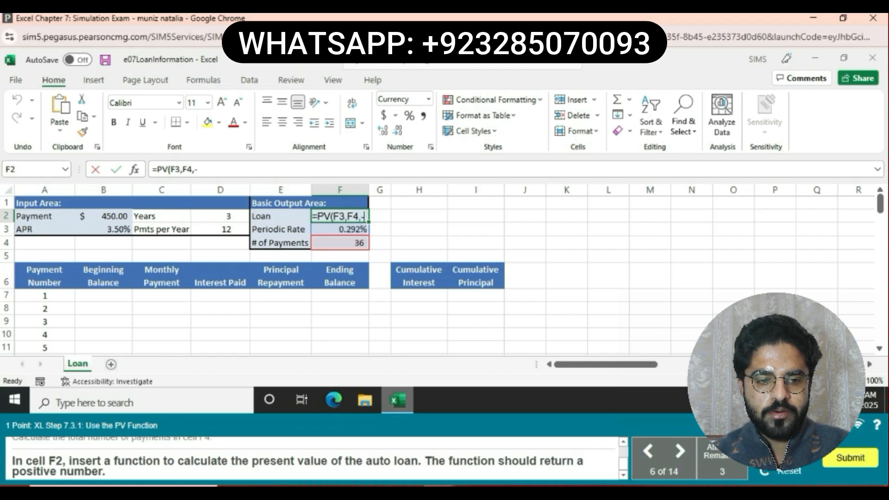
type("B2")
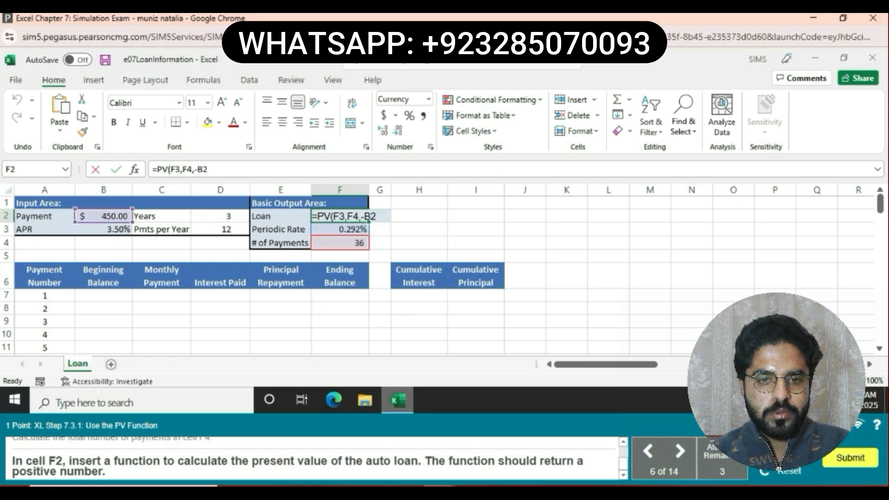
type(")")
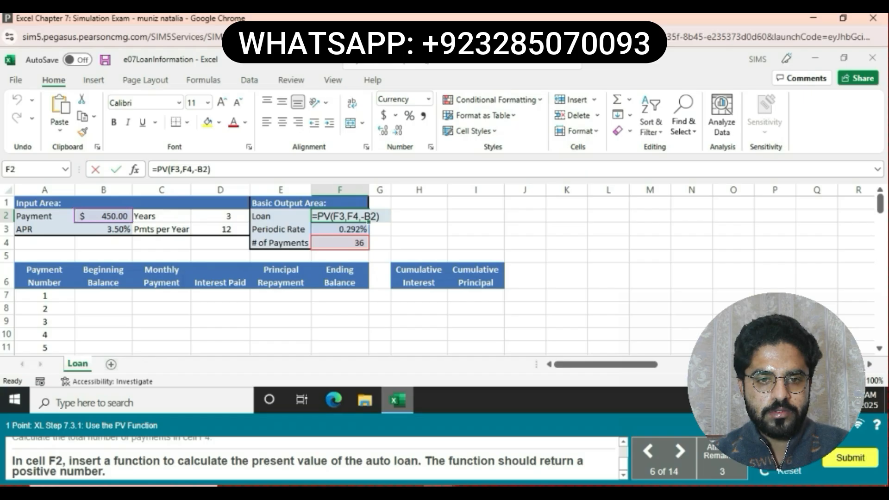
key("Return")
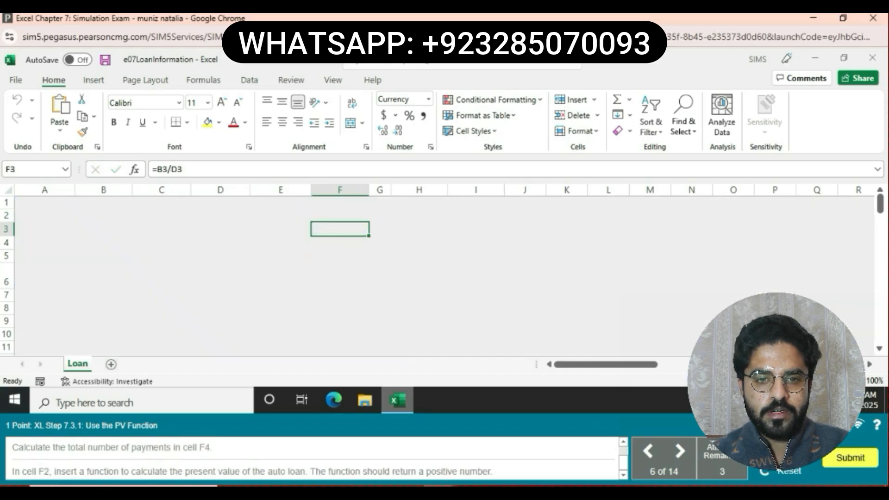